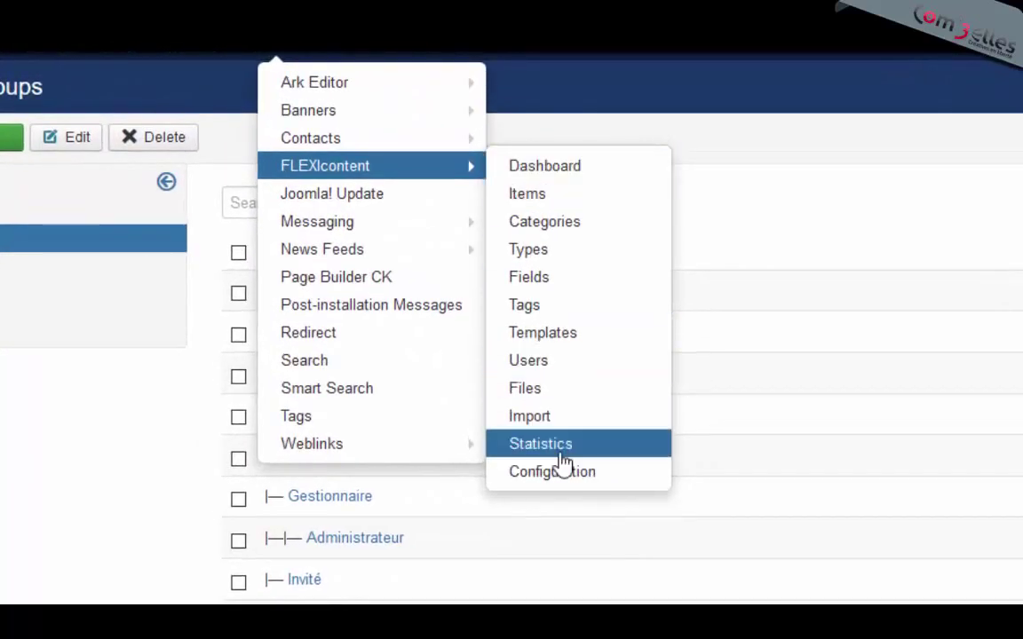
- Open the FLEXIcontent configuration and display the permissions of the Moderator group
click(544, 449)
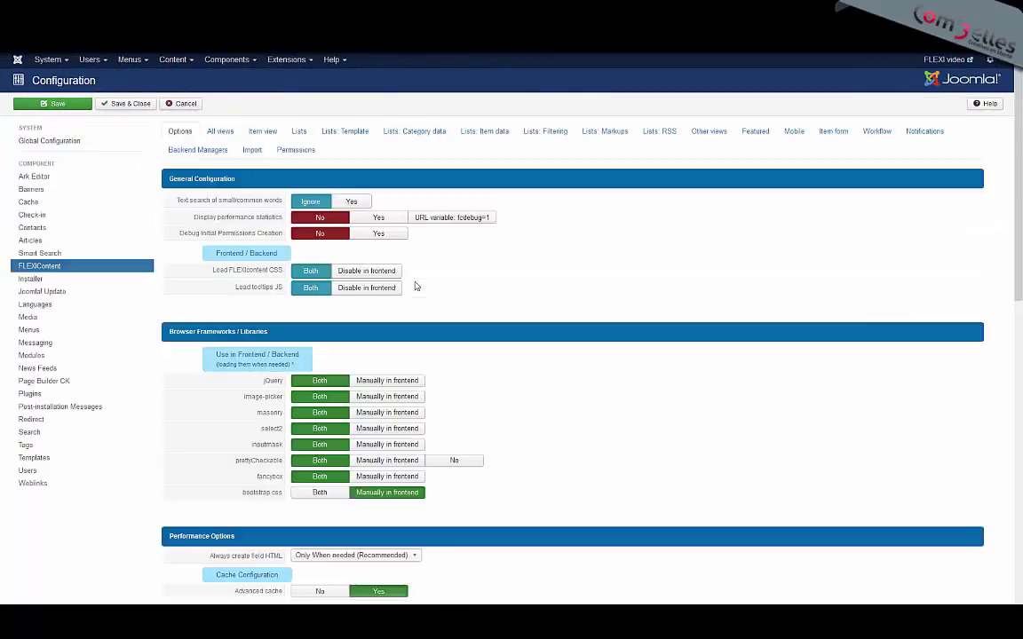
click(297, 151)
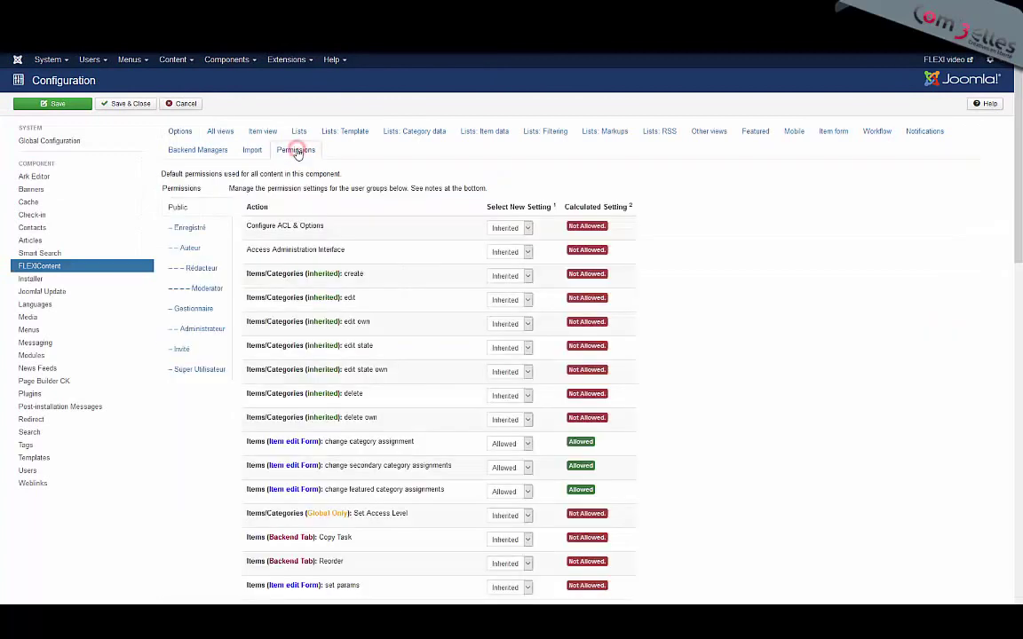
click(207, 288)
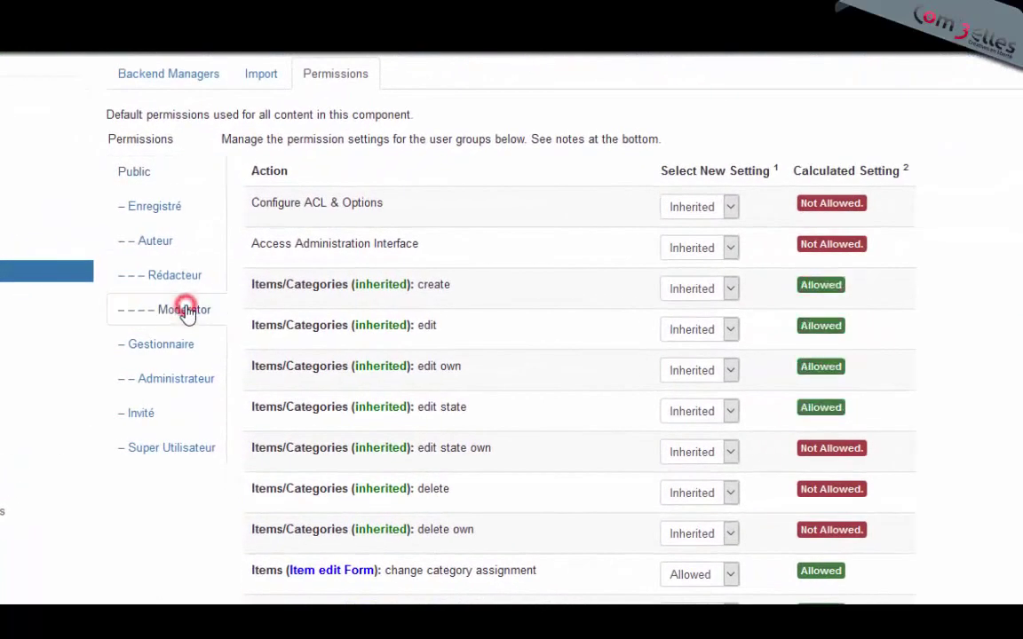
- Allow the Moderator group to "list items in any state" under the frontend workflow permissions, then save and close the configuration
scroll(521, 392, down, 3)
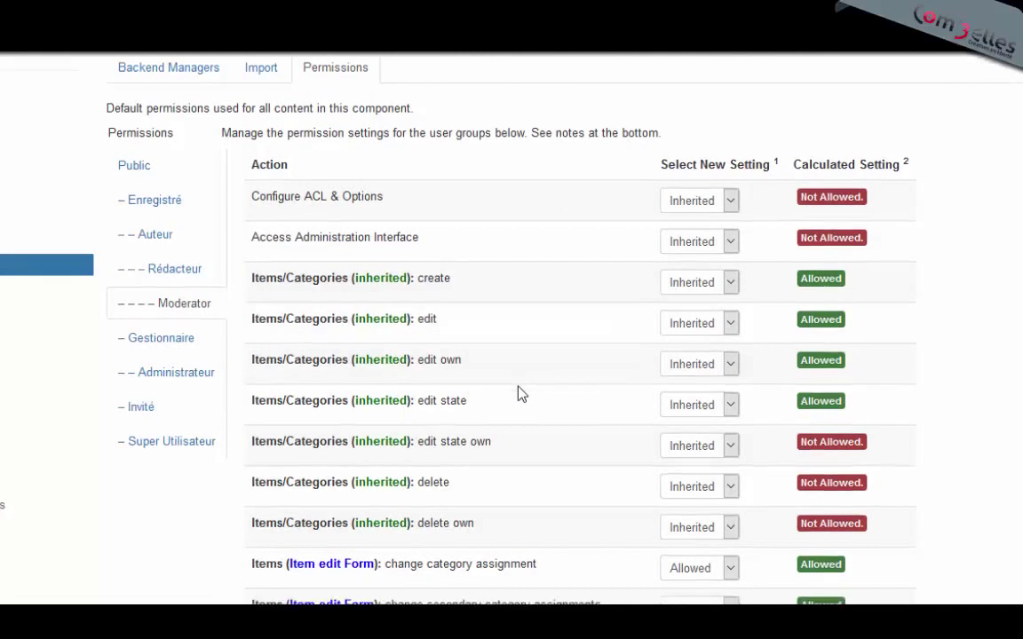
scroll(520, 392, down, 6)
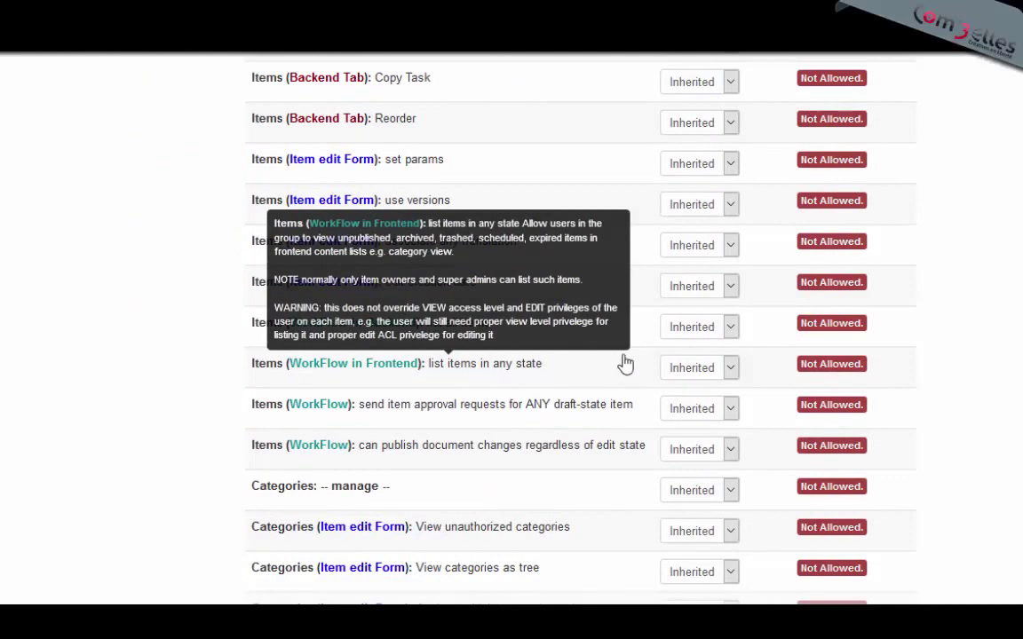
click(697, 369)
click(688, 404)
click(212, 434)
click(128, 78)
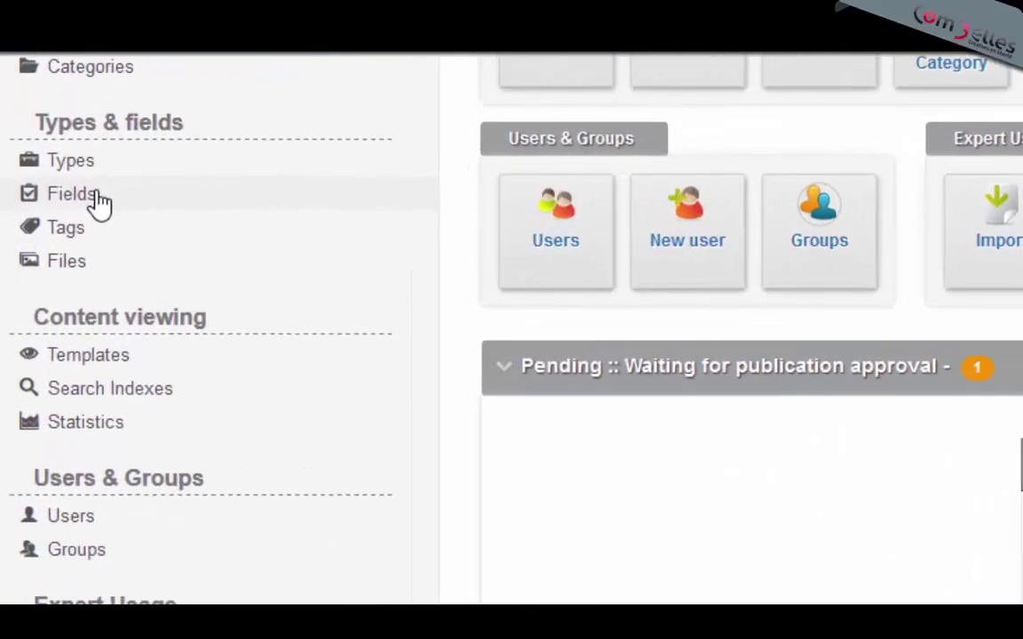
- Open the FLEXIcontent fields list, dismiss the usability message and highlight the State field's ID
click(98, 196)
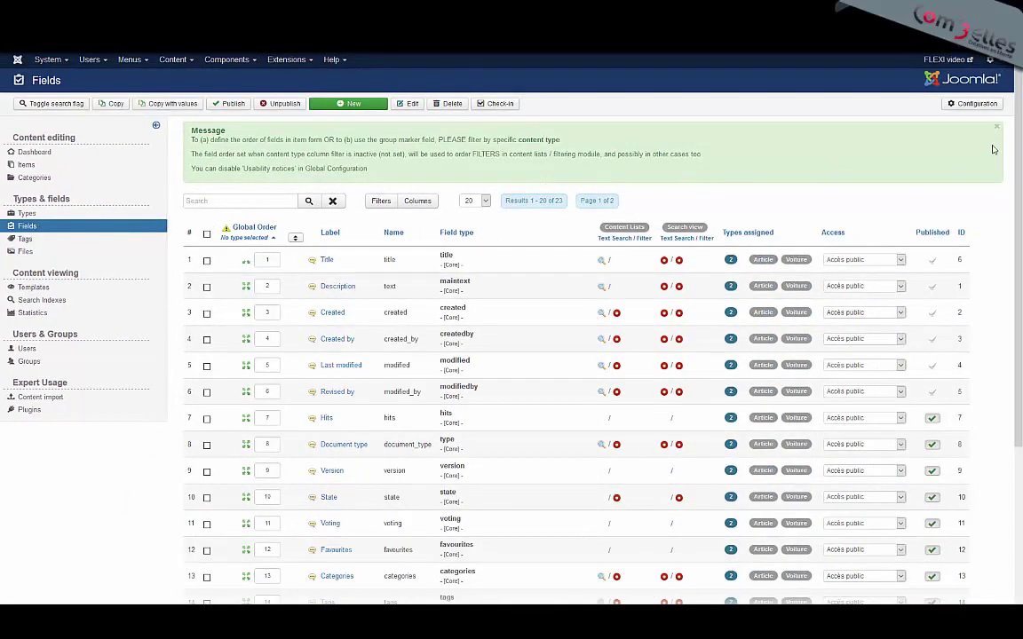
click(996, 131)
scroll(351, 375, down, 2)
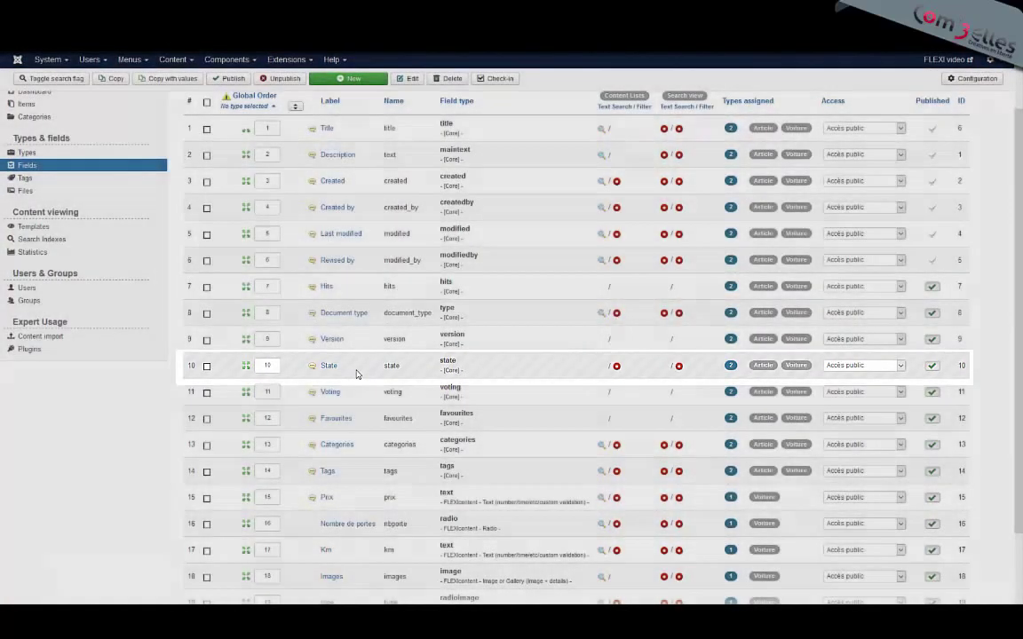
double_click(960, 366)
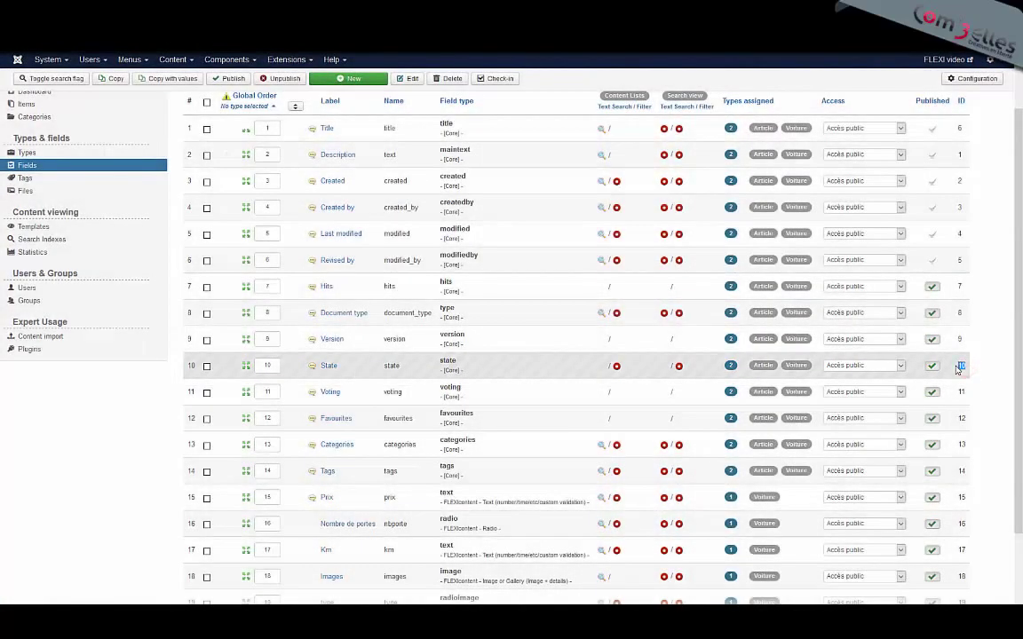
- Enable the State field as a filter in the Basic Search Index, then save and close the field
click(325, 366)
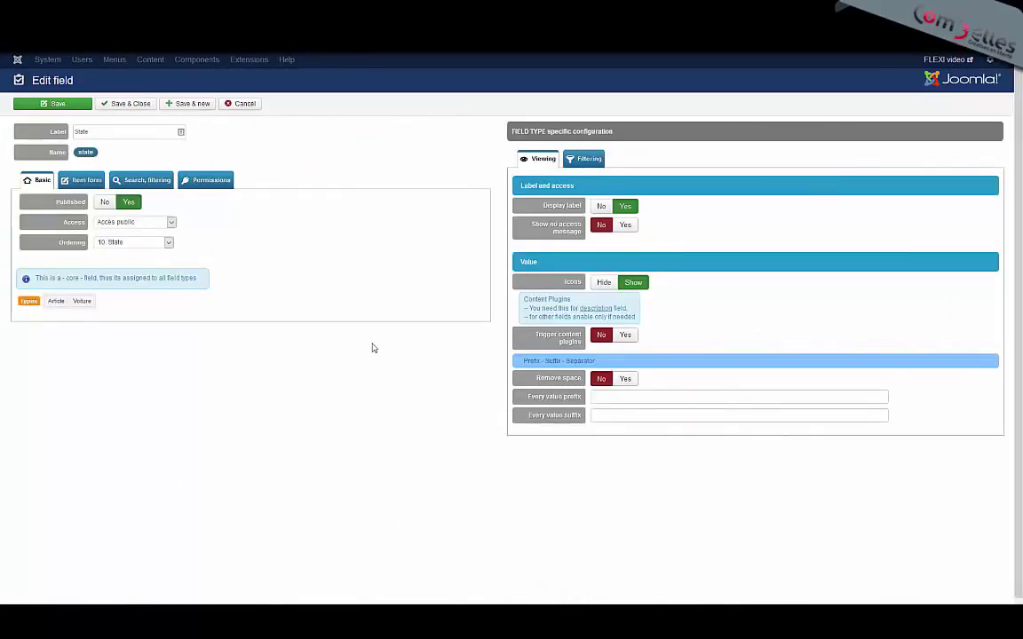
click(80, 181)
click(134, 180)
click(117, 248)
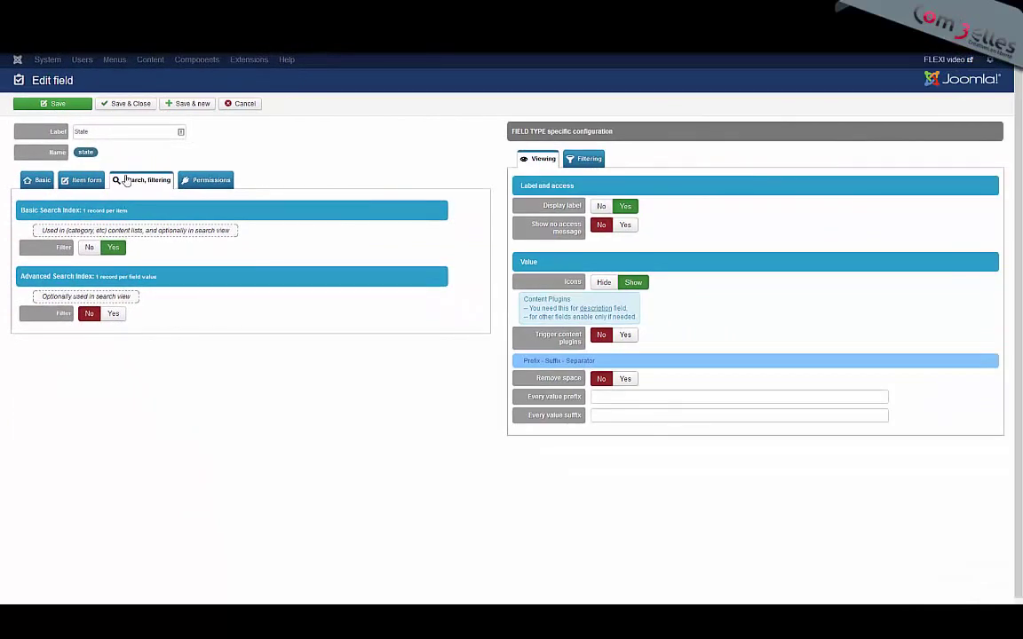
click(131, 104)
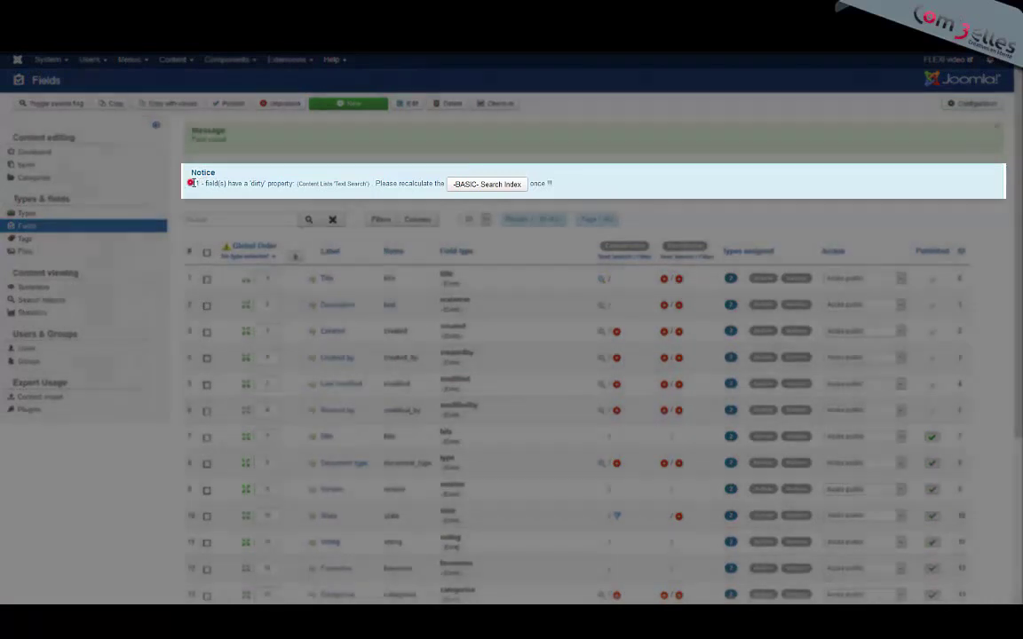
- Recalculate the basic search index from the fields list notice and close the indexer window
drag(191, 184, 487, 191)
click(486, 186)
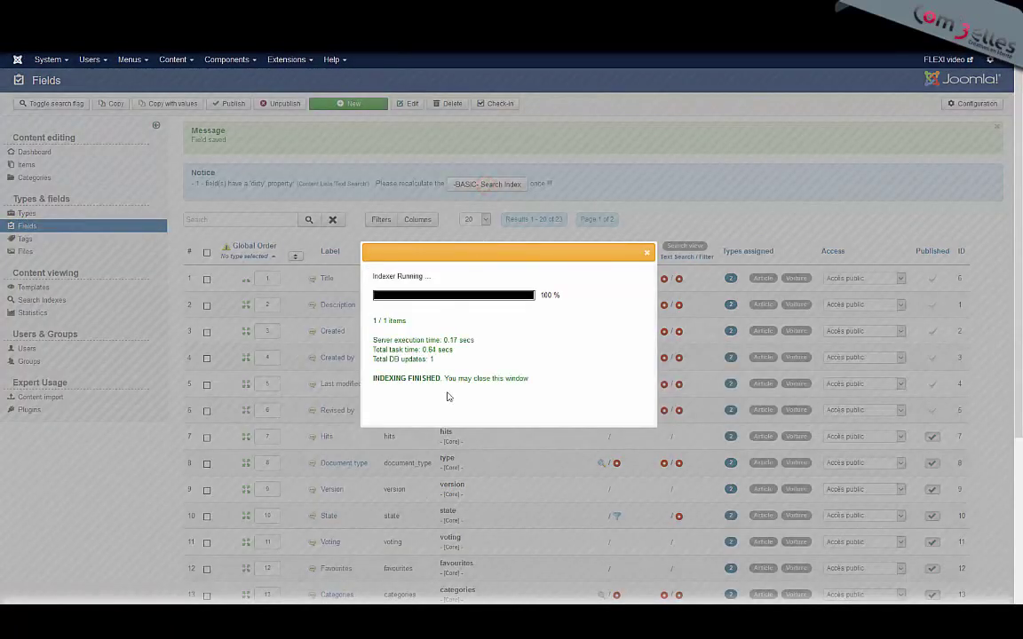
click(647, 254)
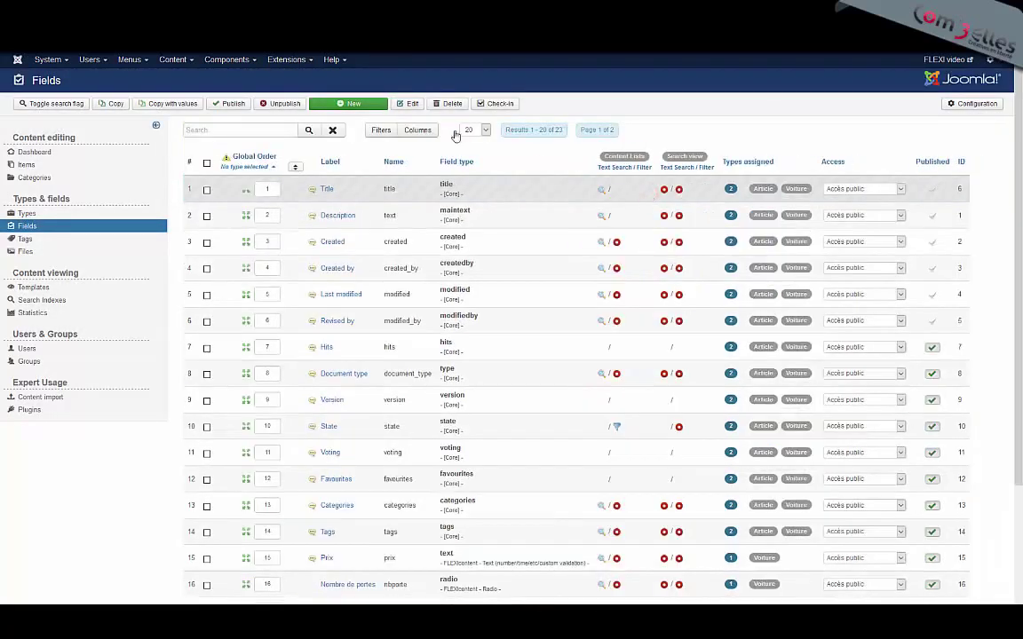
- Create a new menu item in Menu principal and title it "Moderation view"
click(97, 64)
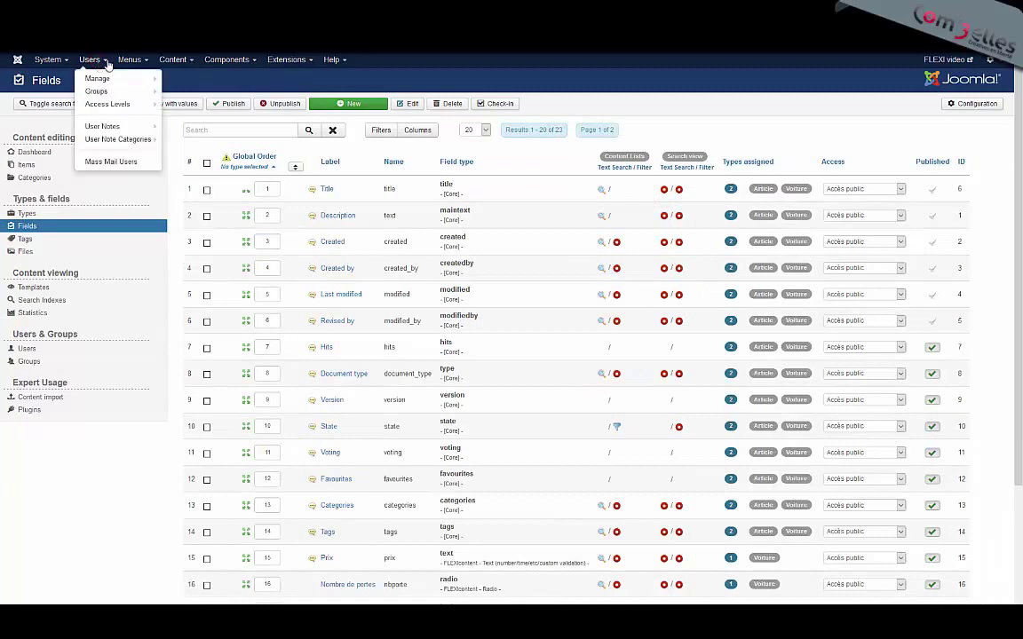
click(127, 63)
mouse_move(165, 113)
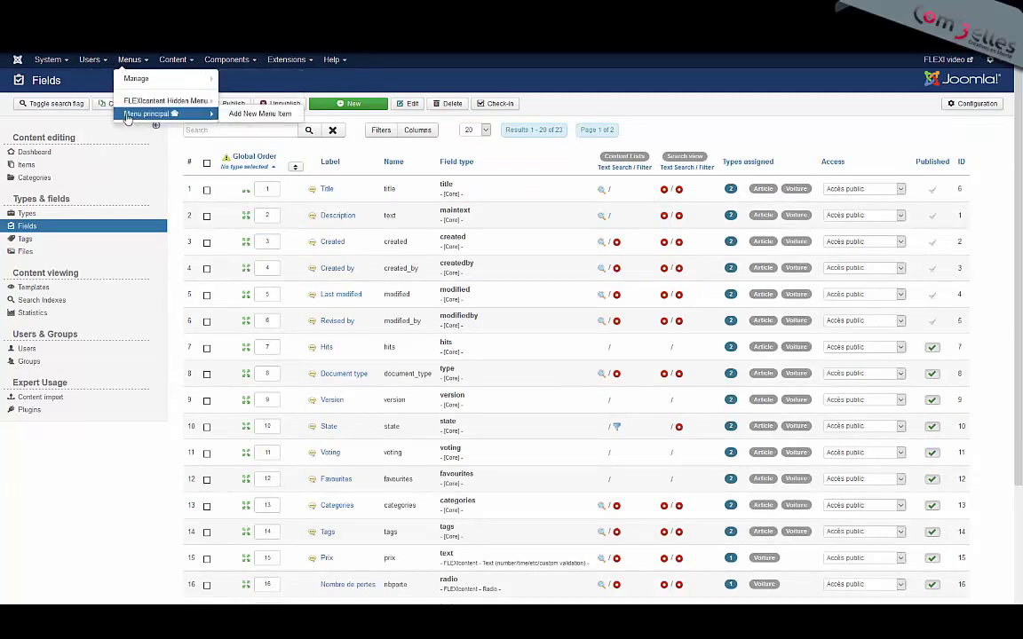
click(255, 114)
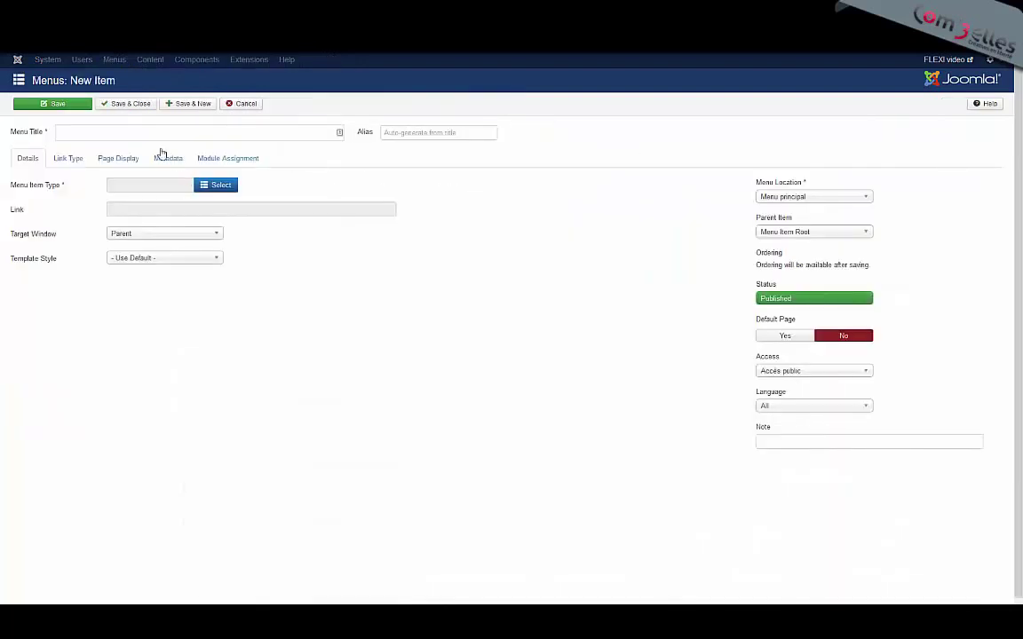
text(Mo)
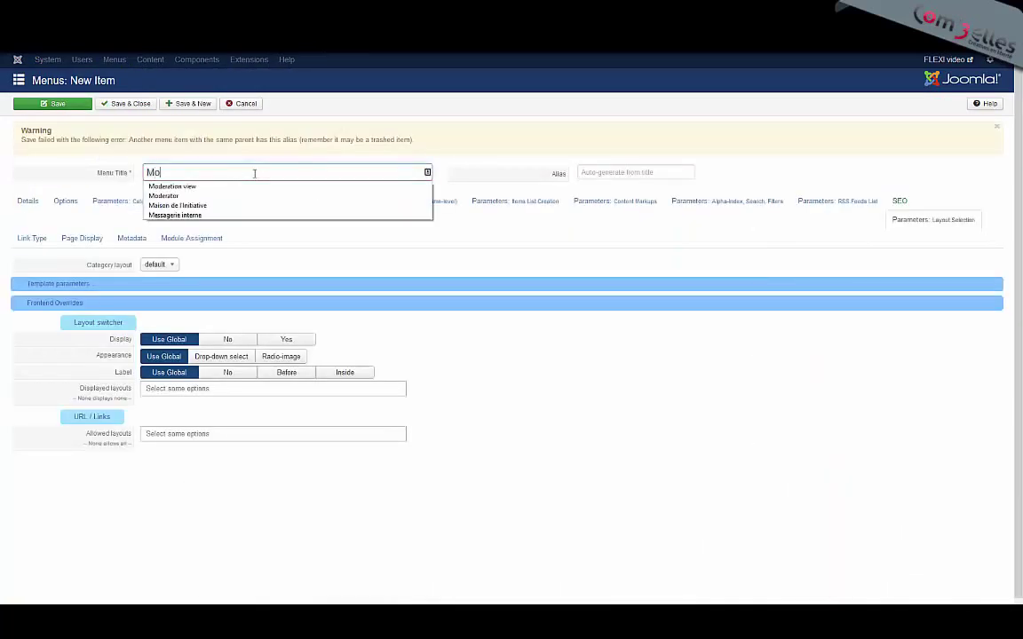
text(derator)
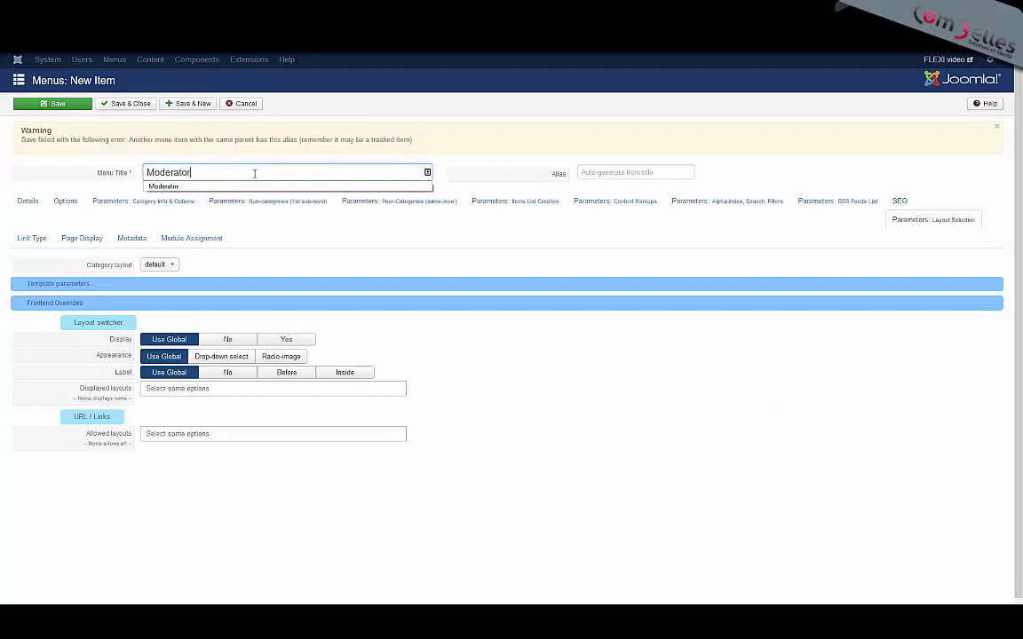
text( view)
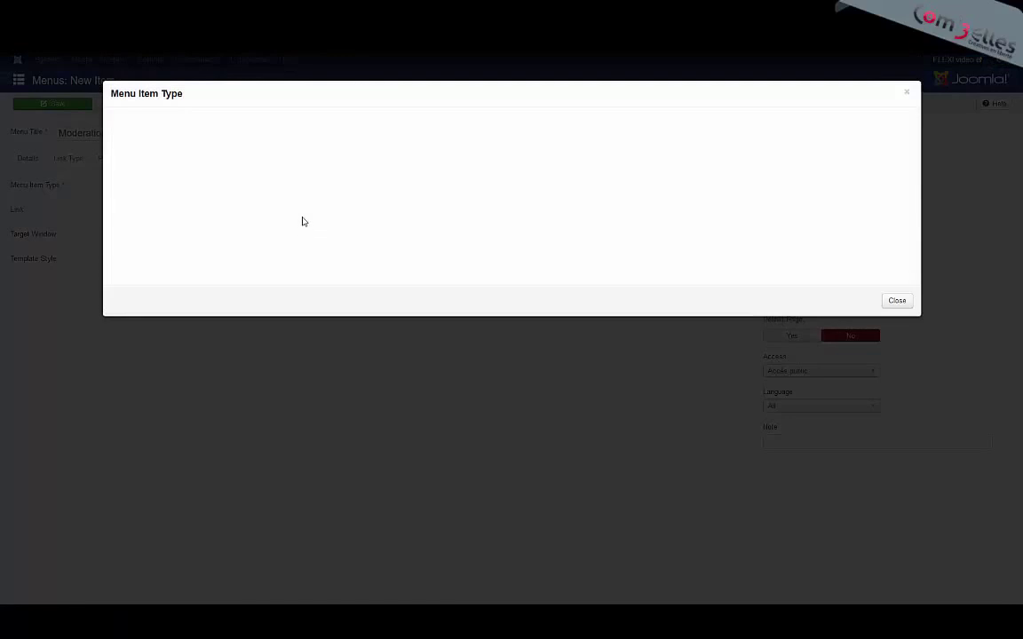
- Set the menu item type to the FLEXIcontent Categories view
click(147, 184)
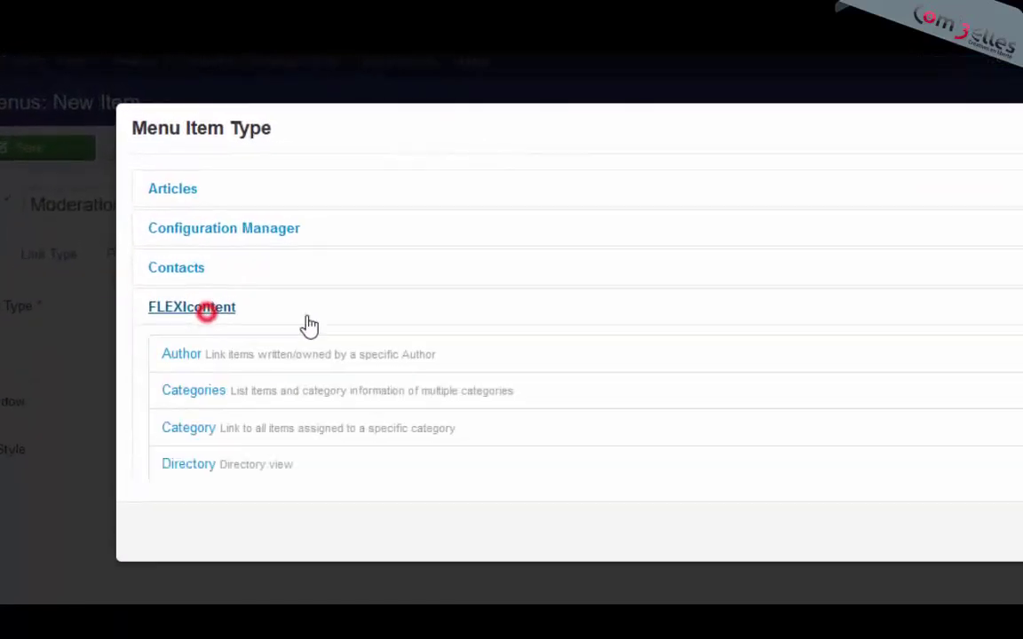
scroll(199, 196, down, 2)
click(201, 274)
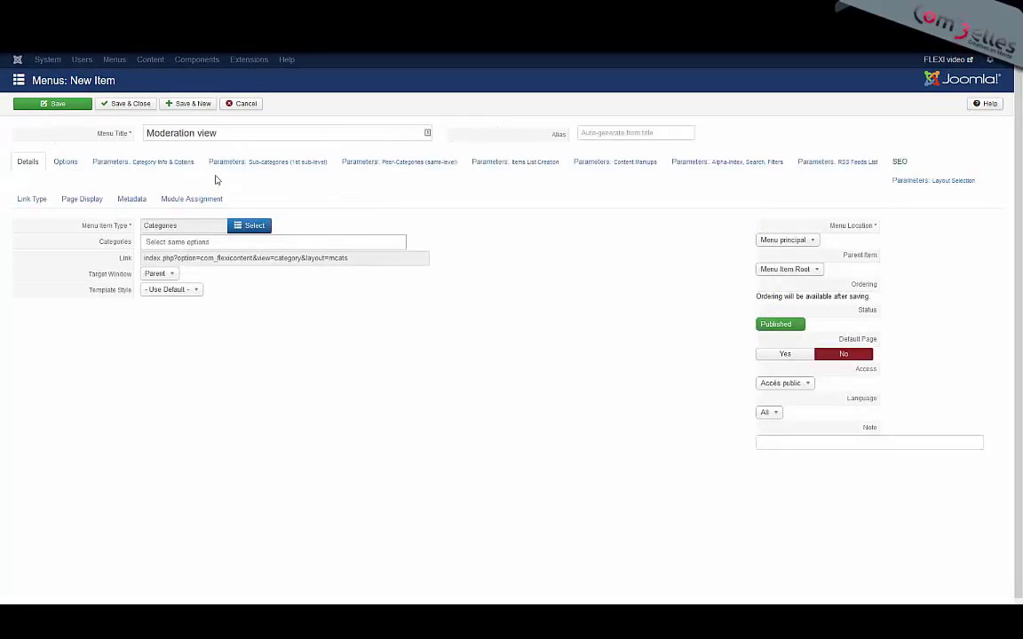
- Assign the "Non catégorisé" category to the menu item and set its access level to "Accès enregistré"
click(213, 242)
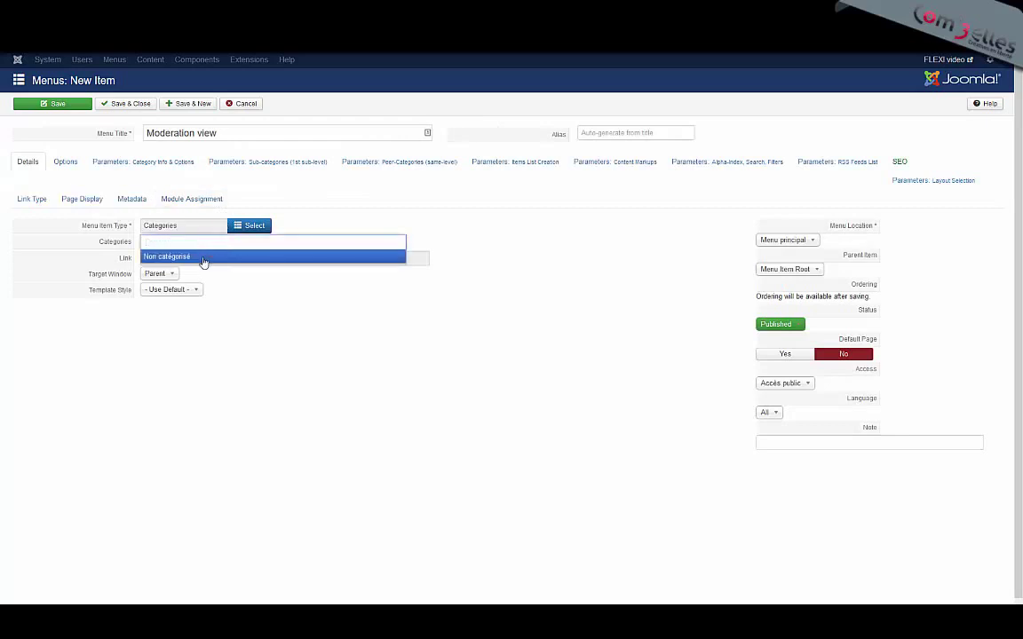
click(203, 256)
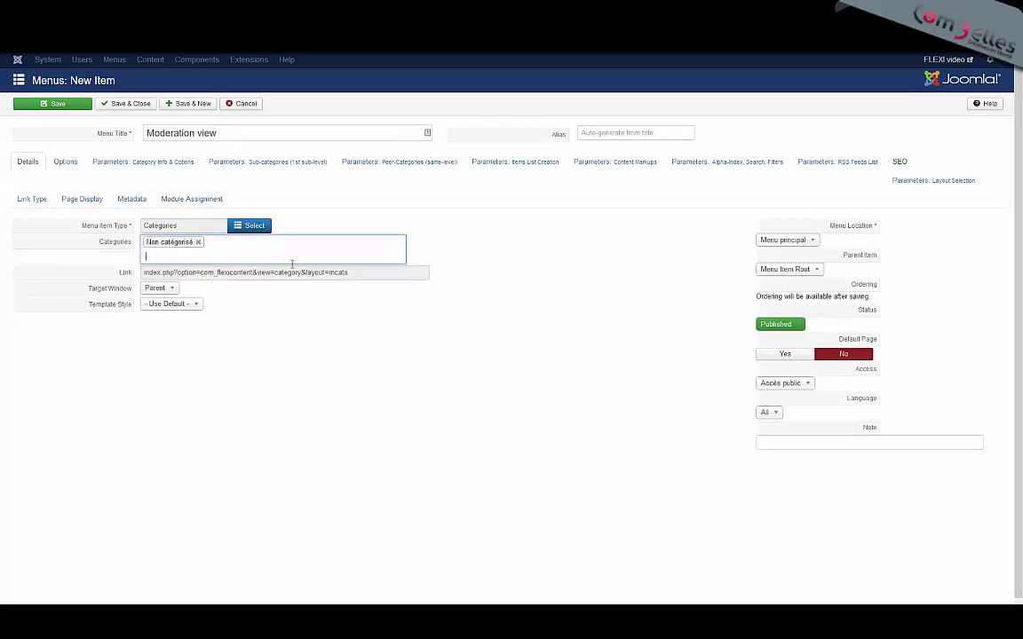
click(787, 381)
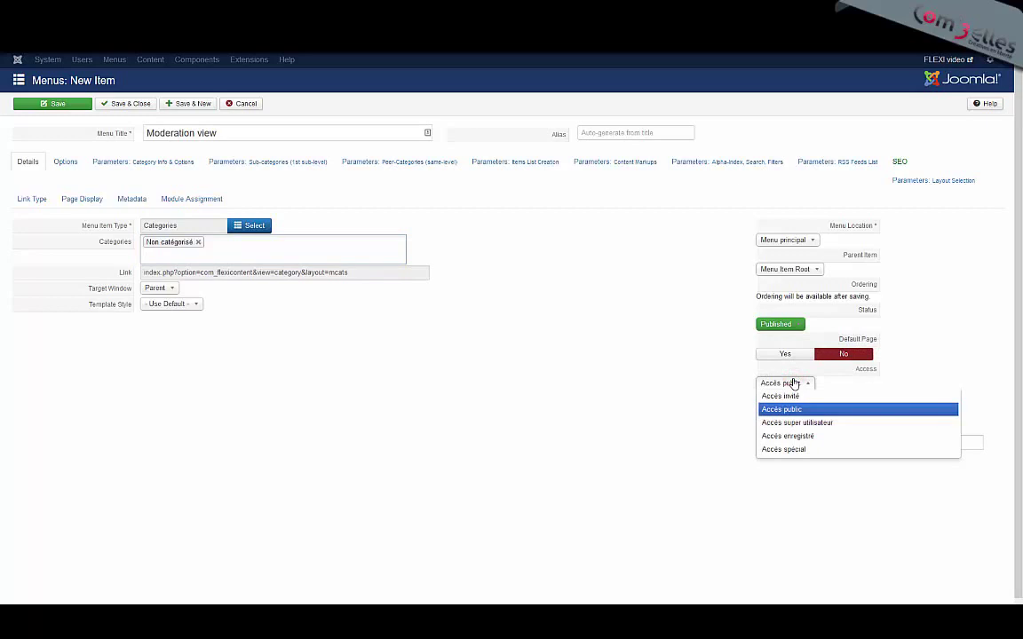
click(794, 436)
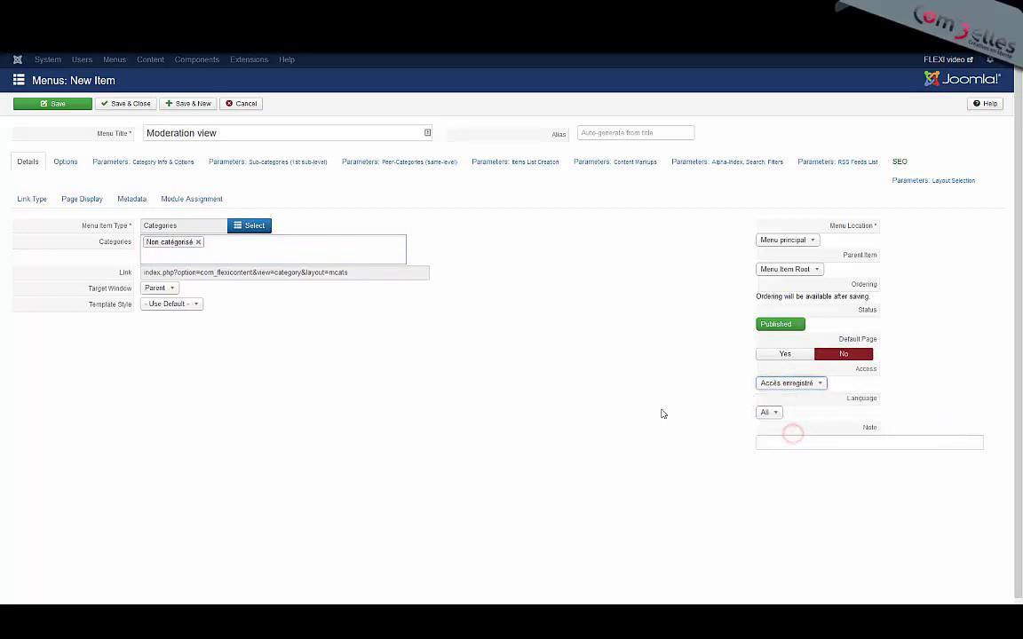
- Enter 10##PE as the menu item's initial filter value in its field filter parameters
click(74, 165)
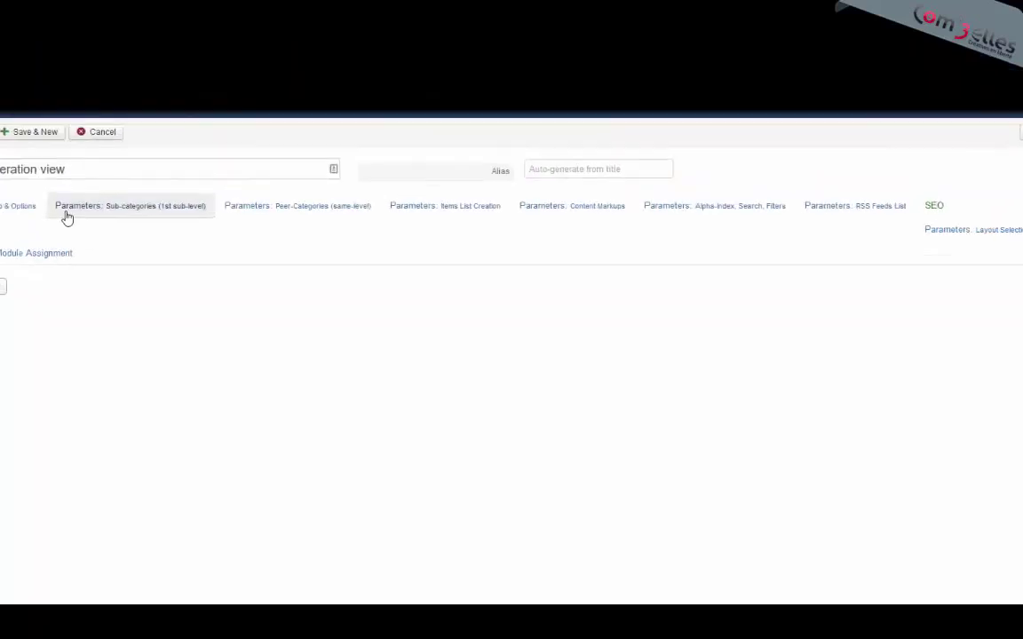
click(746, 370)
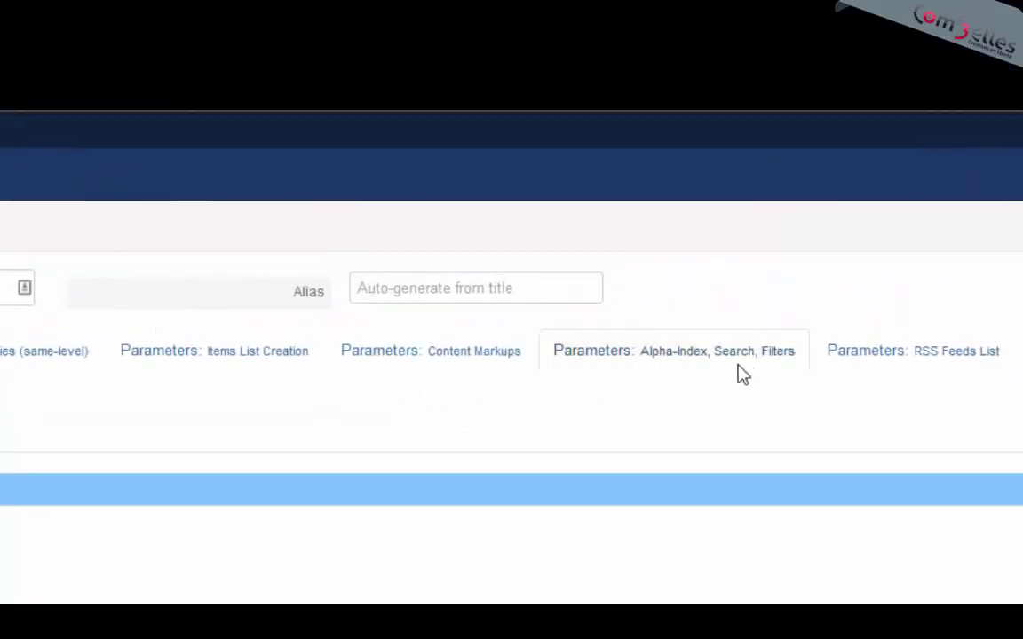
scroll(404, 330, down, 5)
scroll(409, 293, down, 5)
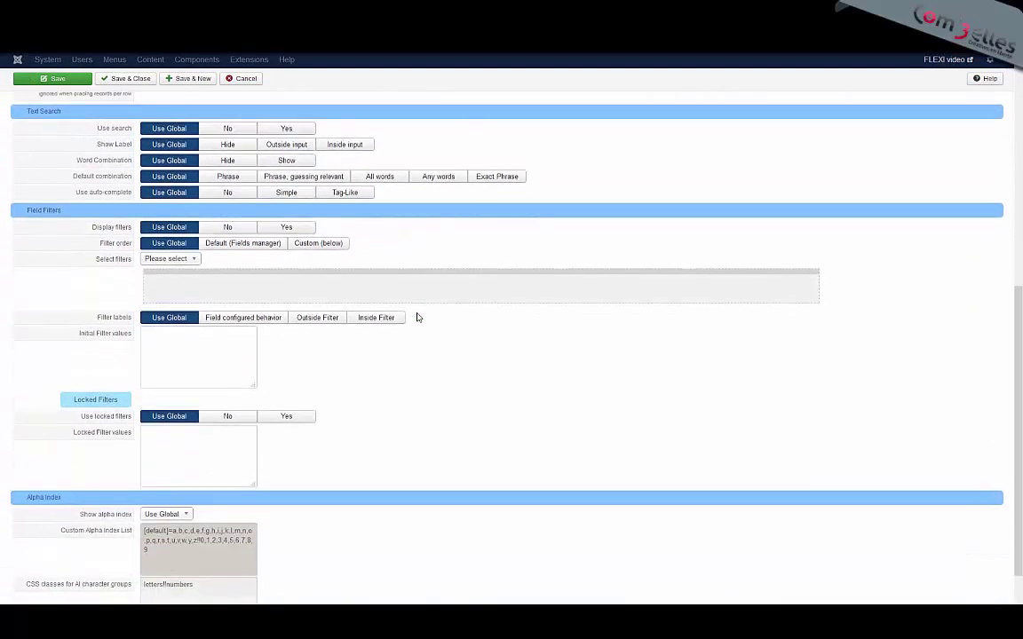
click(157, 342)
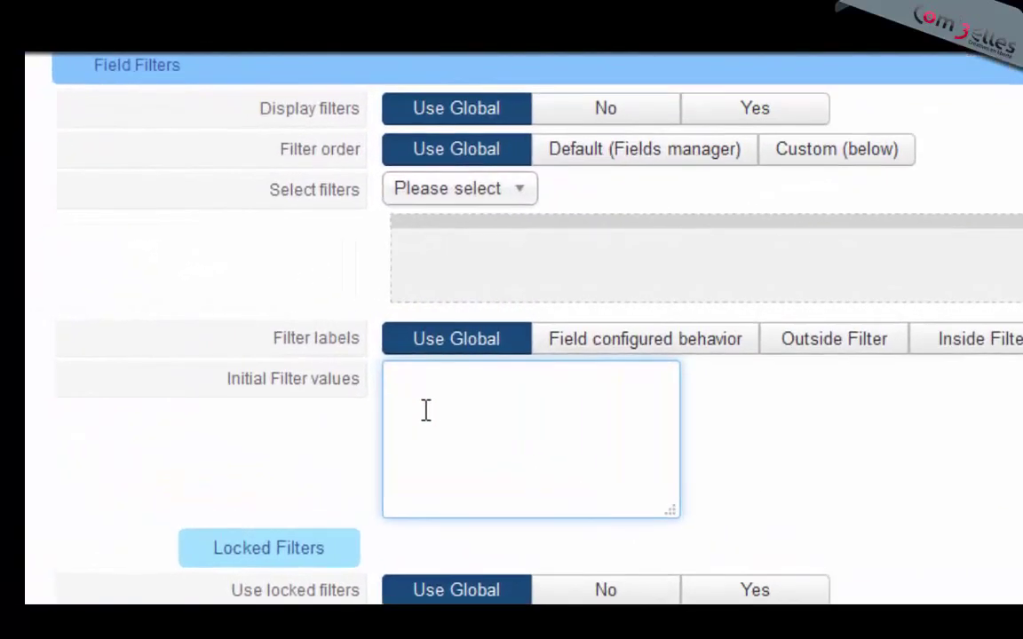
click(482, 206)
click(477, 212)
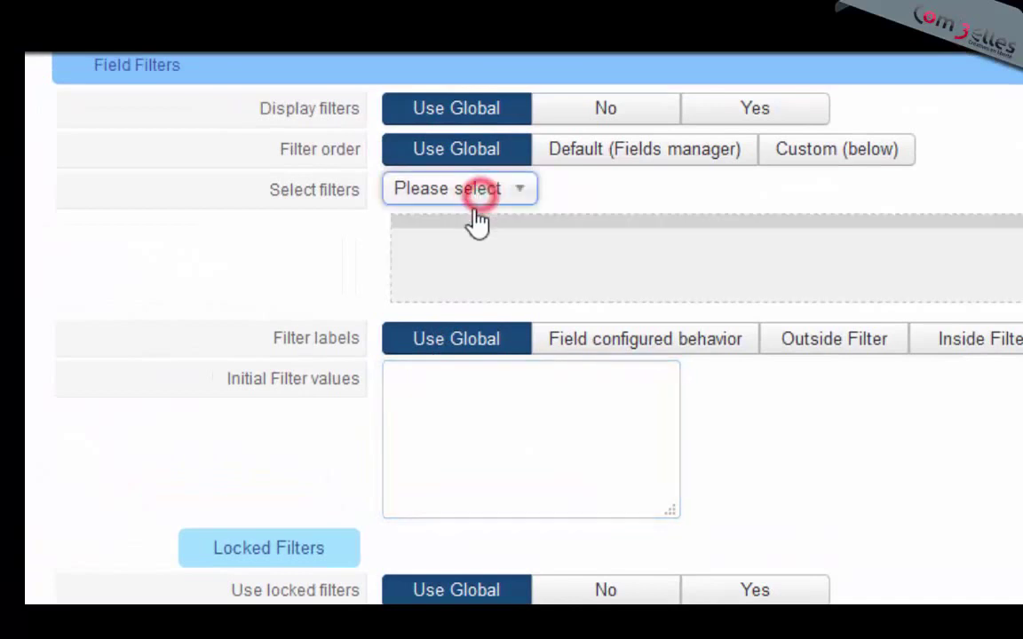
click(424, 389)
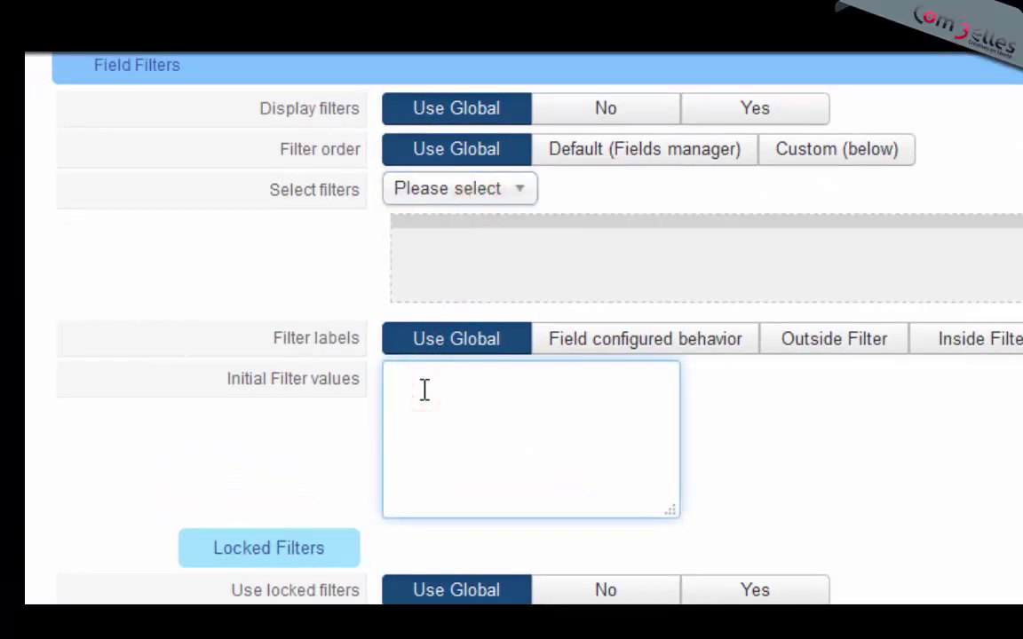
text(10##PE)
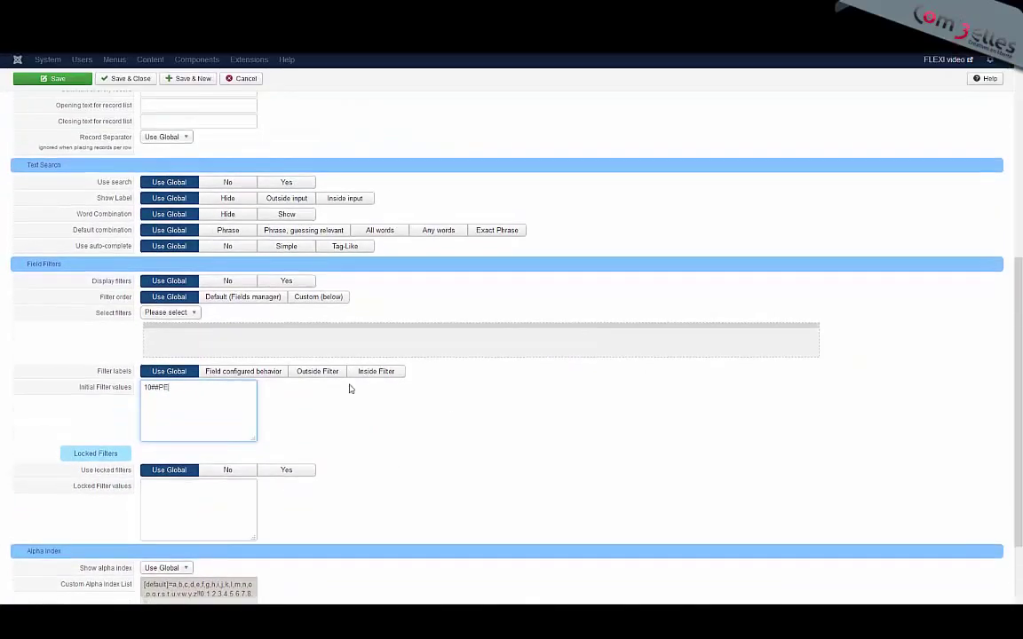
- Set the menu item's category layout to default, then save and close the menu item
scroll(493, 417, up, 5)
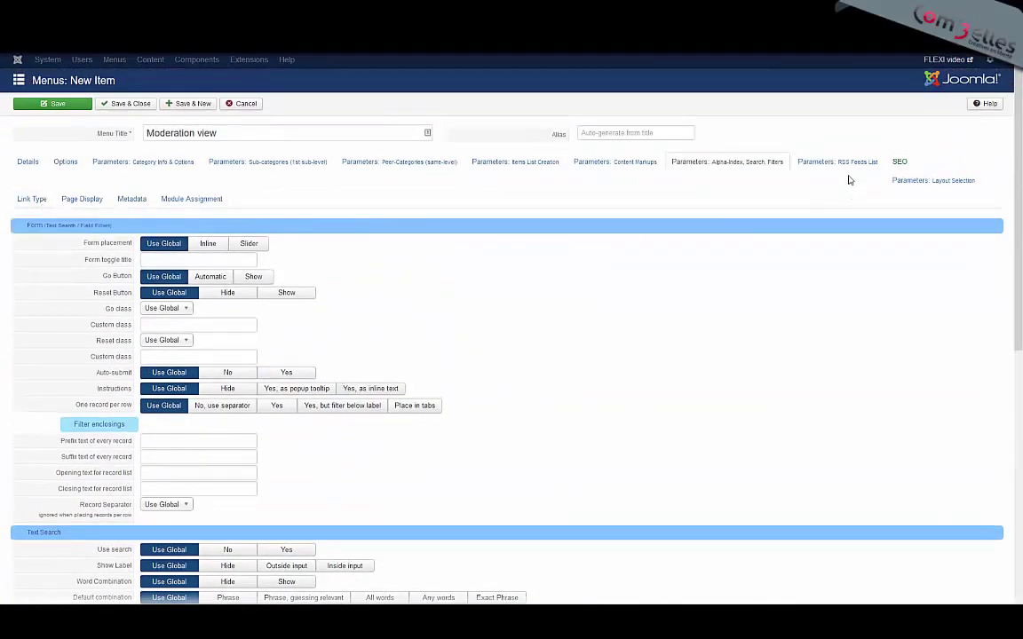
click(919, 185)
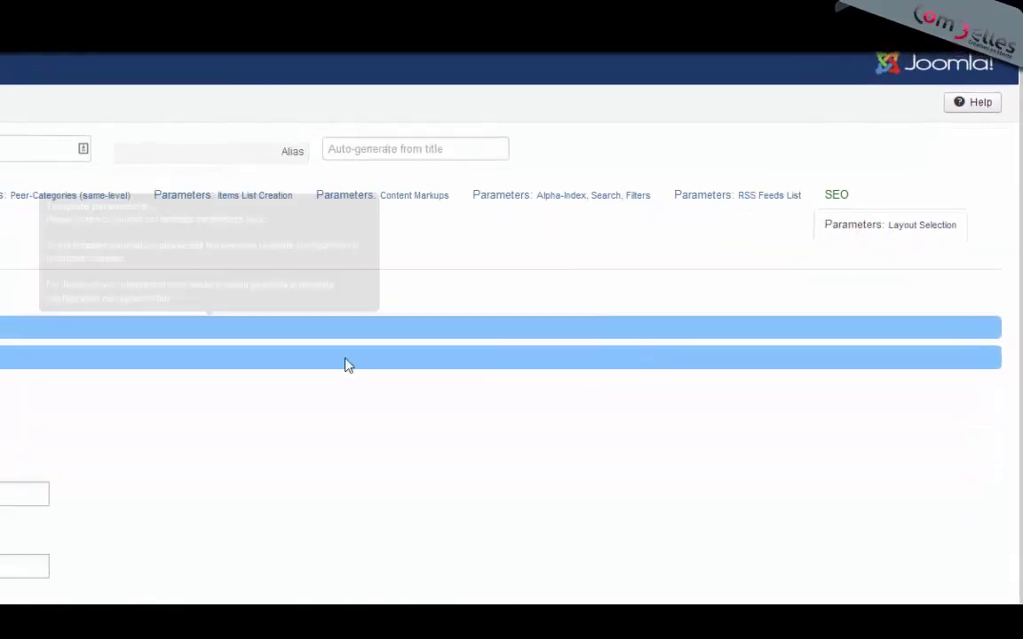
click(156, 226)
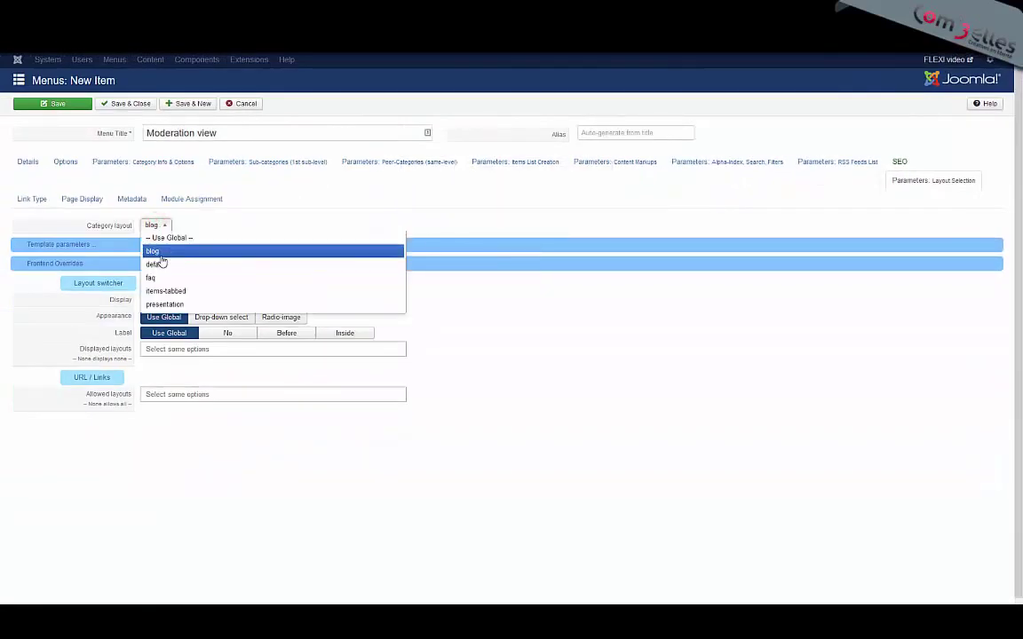
click(160, 266)
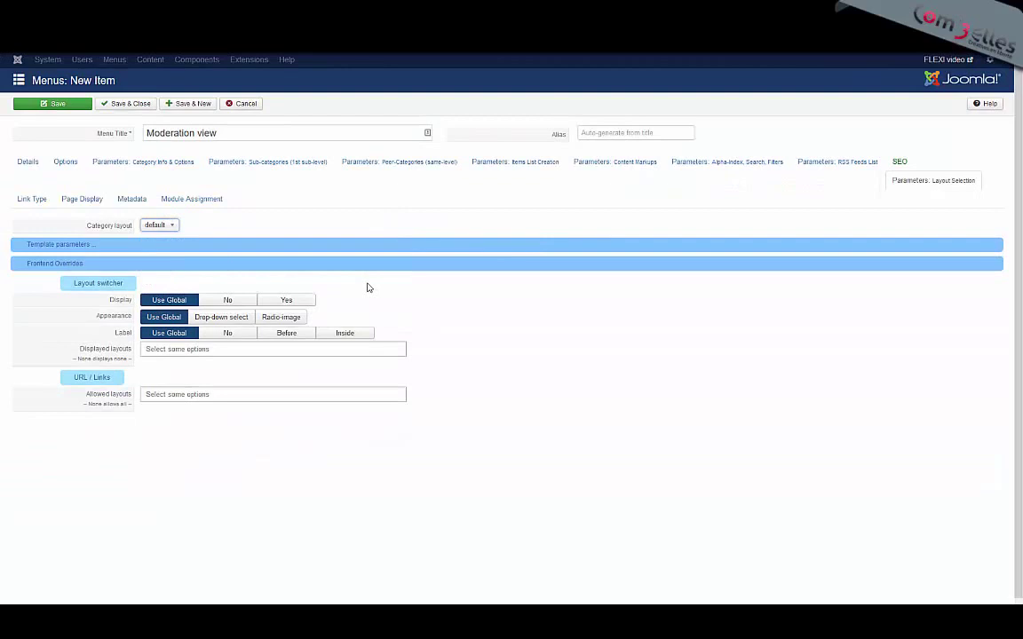
click(130, 104)
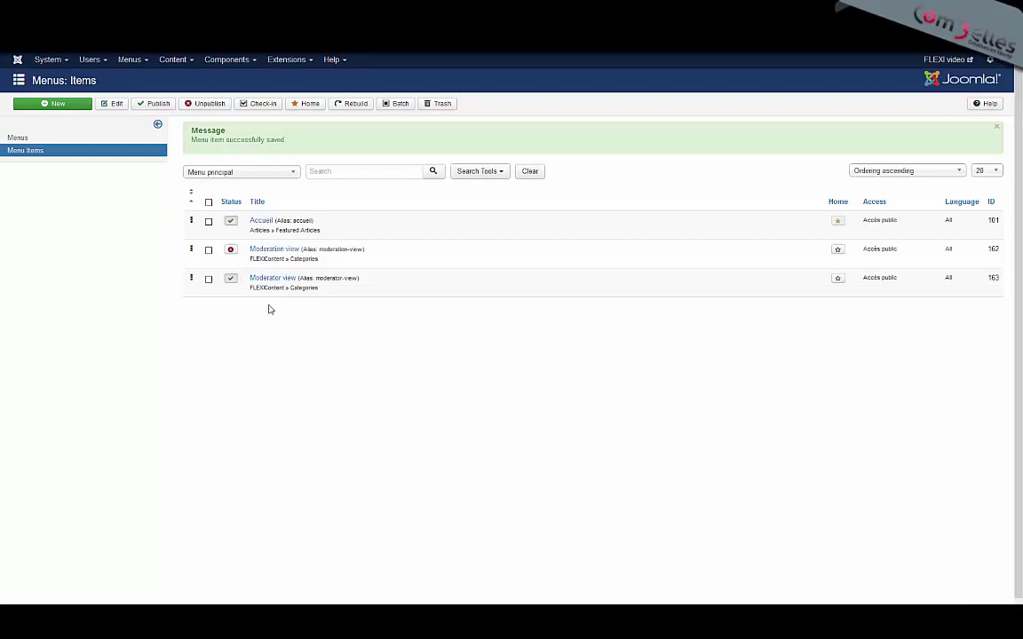
- Open the fields placement of the default template's category layout in the FLEXIcontent templates
click(235, 59)
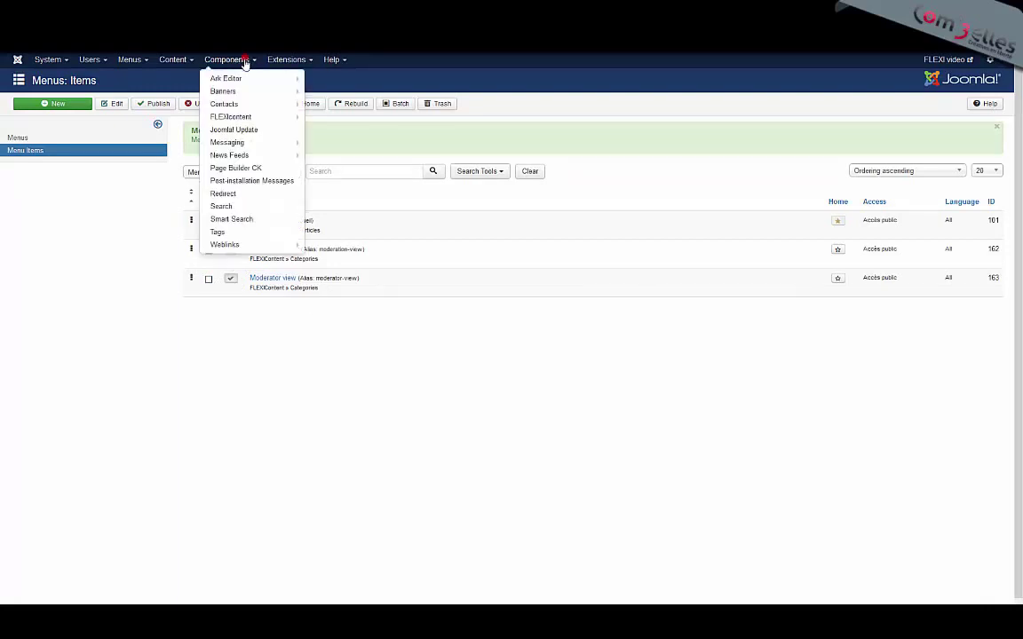
mouse_move(245, 119)
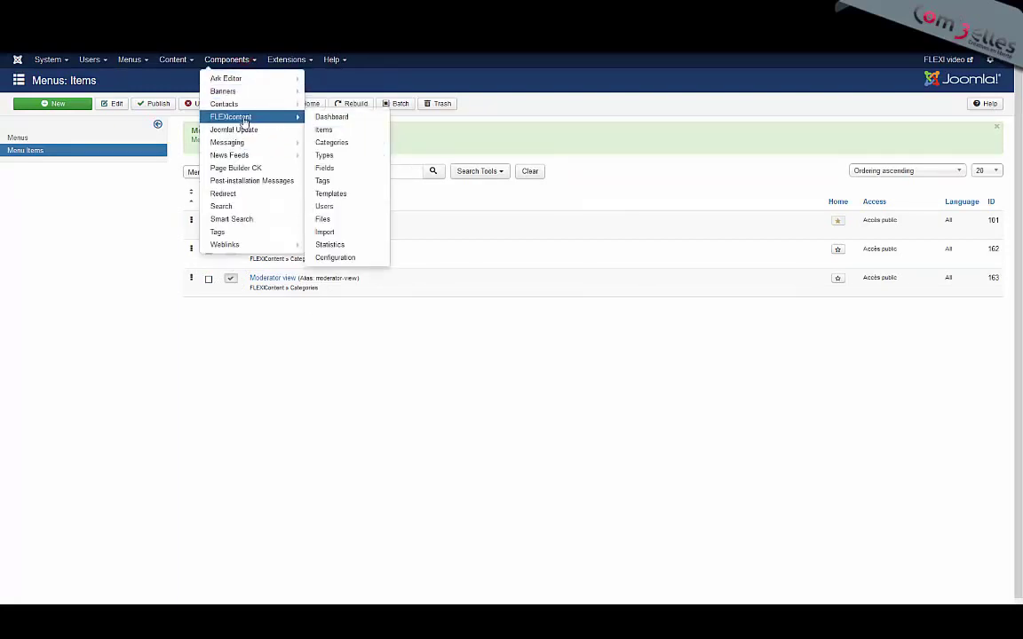
click(334, 193)
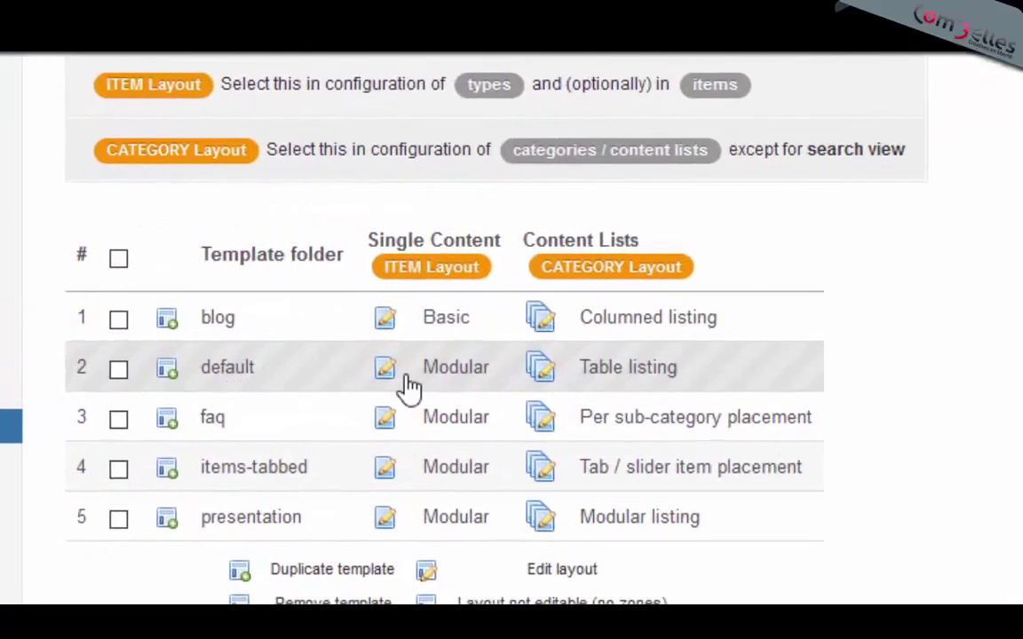
click(531, 364)
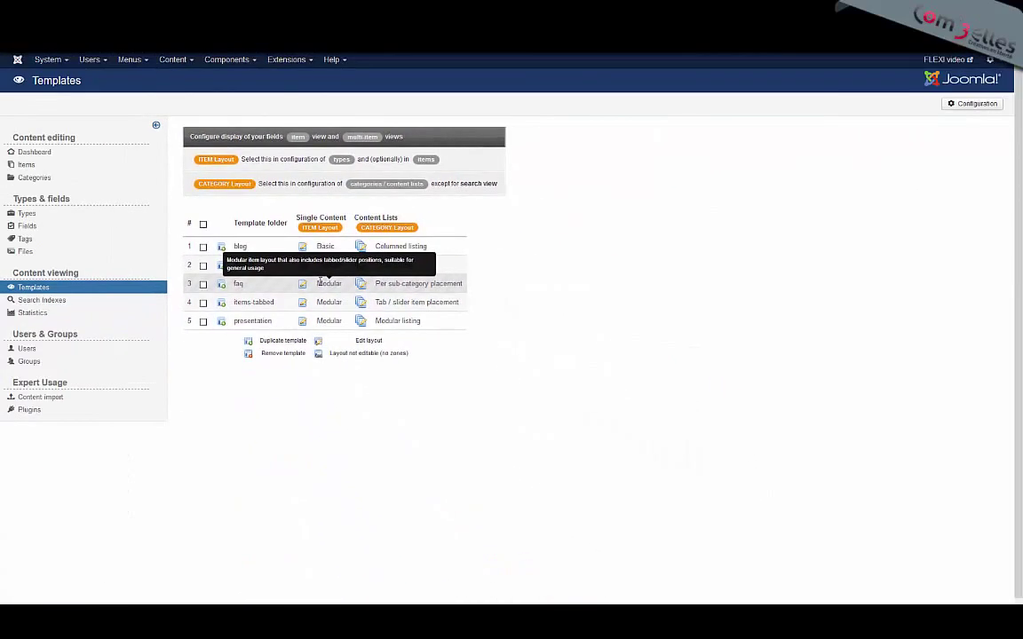
click(130, 141)
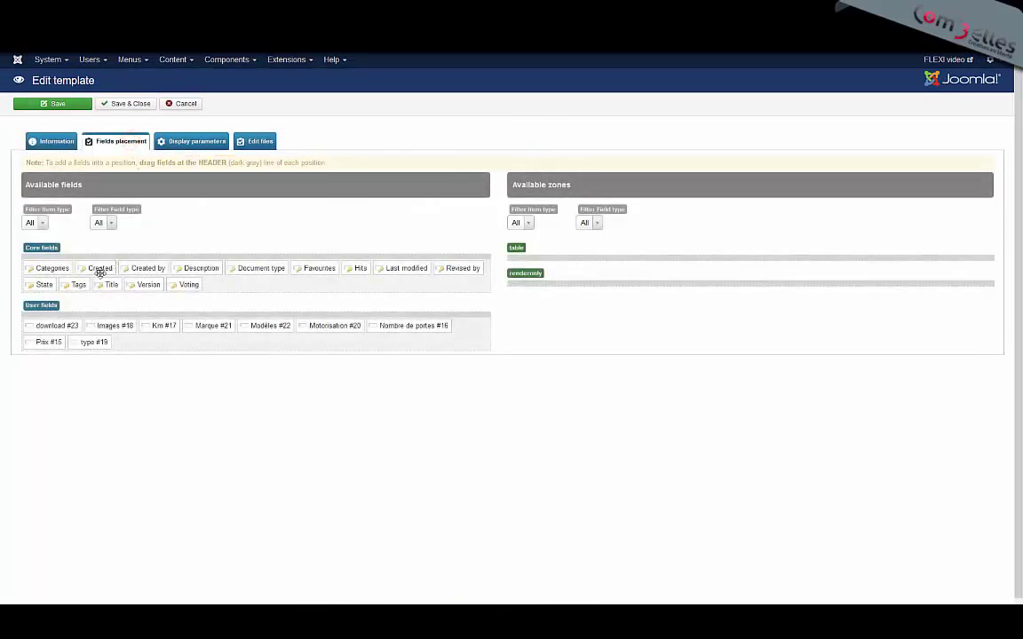
- Place Categories, Document type, Created by, Last modified, Revised by and Version in the table zone, then save and close the template
drag(51, 267, 533, 266)
mouse_move(93, 268)
mouse_down()
mouse_move(658, 258)
mouse_move(611, 271)
mouse_move(531, 269)
mouse_up()
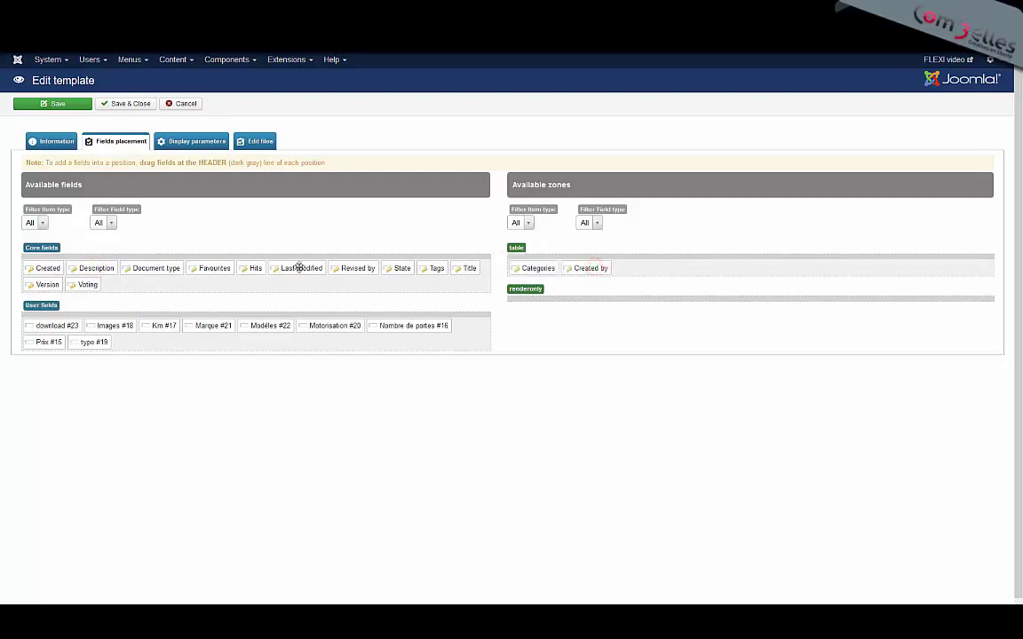
drag(147, 270, 648, 264)
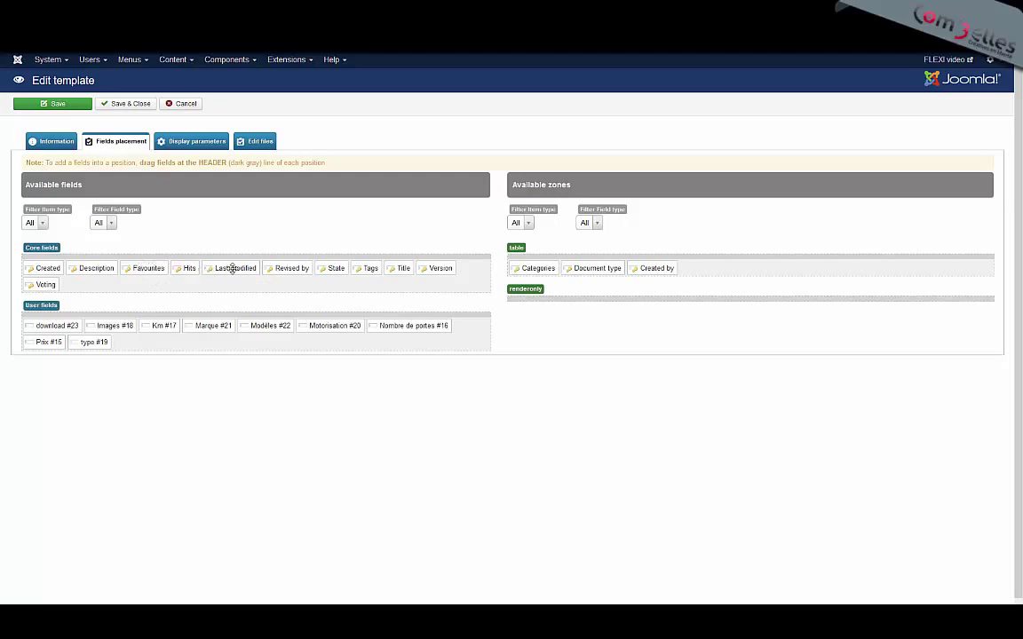
drag(286, 270, 568, 248)
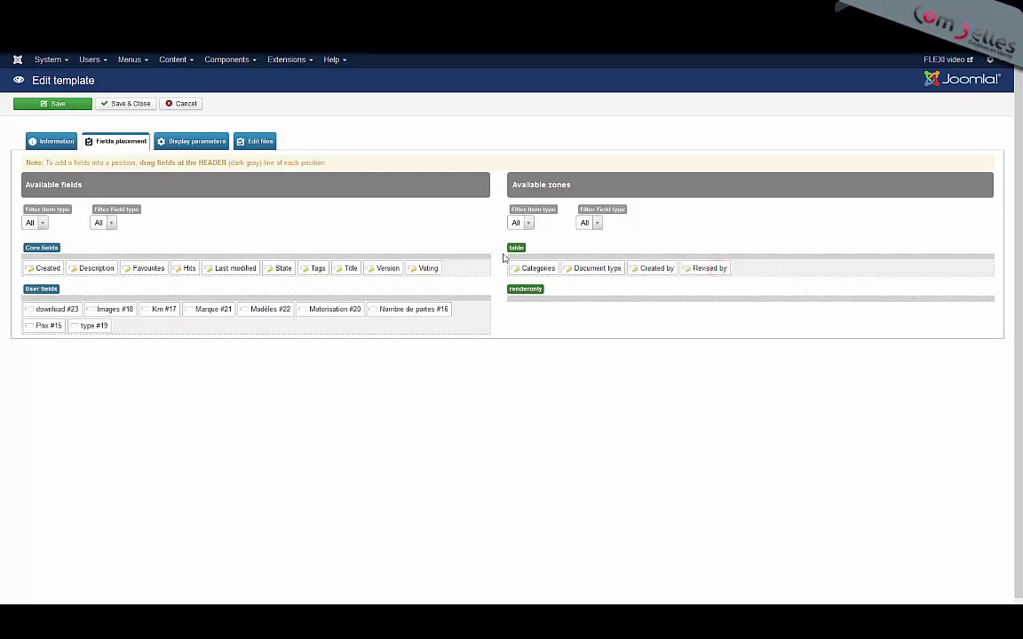
drag(220, 269, 672, 268)
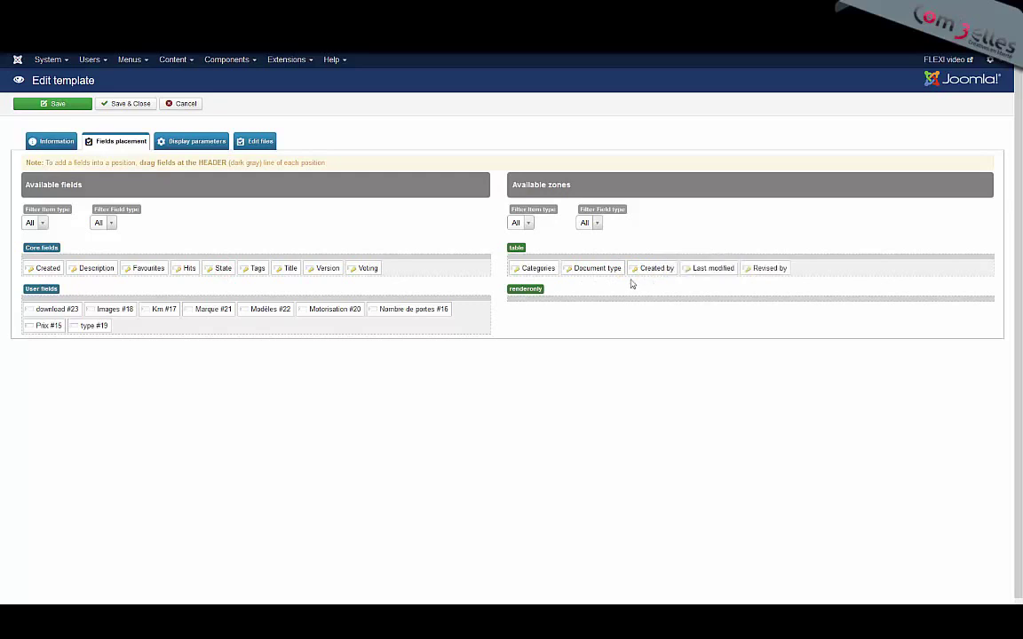
drag(325, 268, 816, 271)
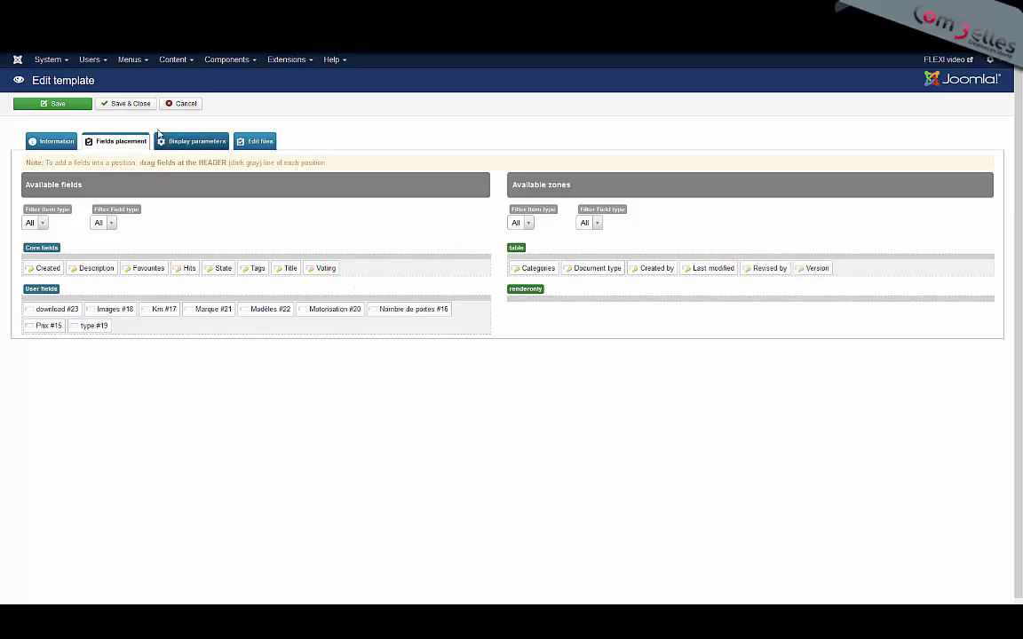
click(128, 104)
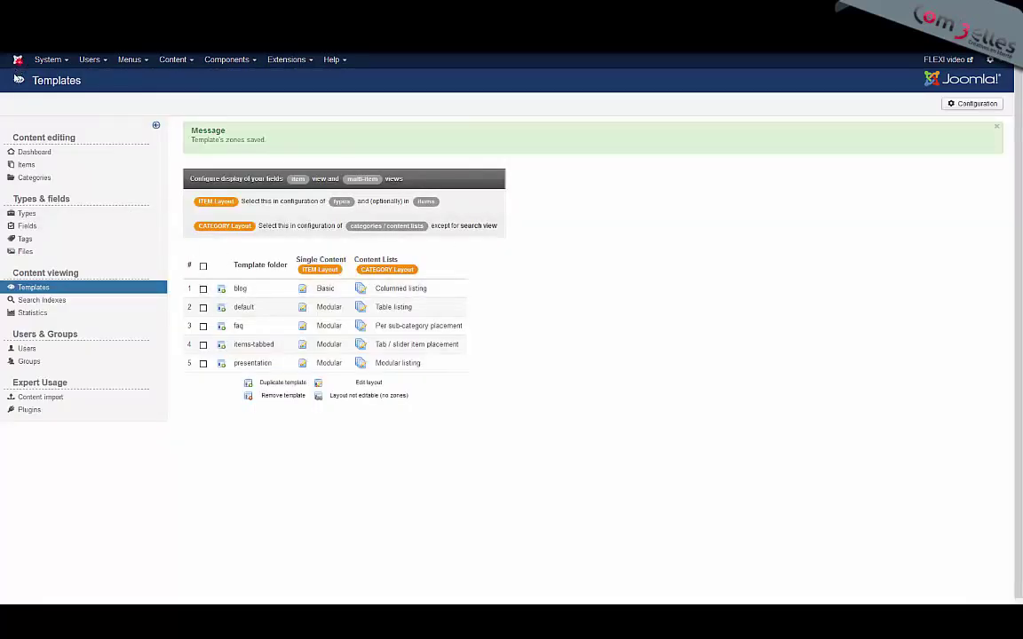
- Open the site's frontend and log in with the saved username and password
click(17, 61)
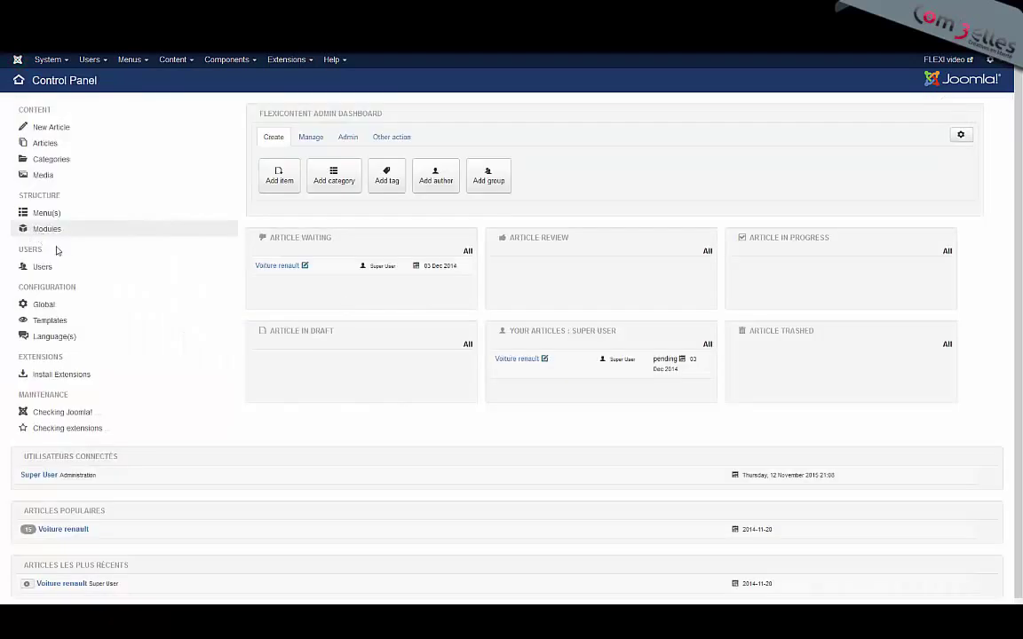
click(934, 60)
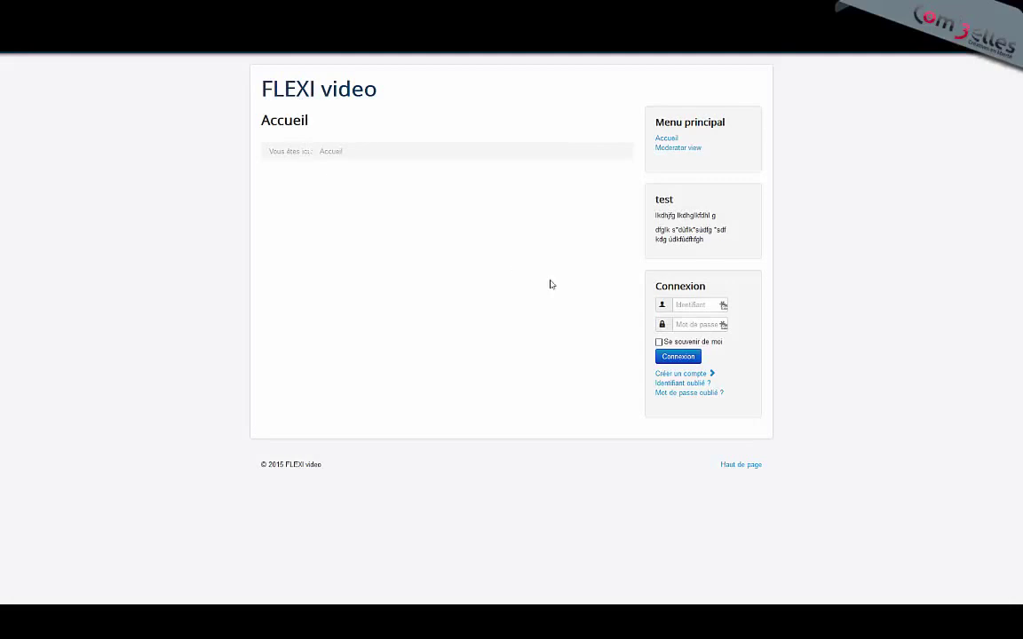
click(724, 304)
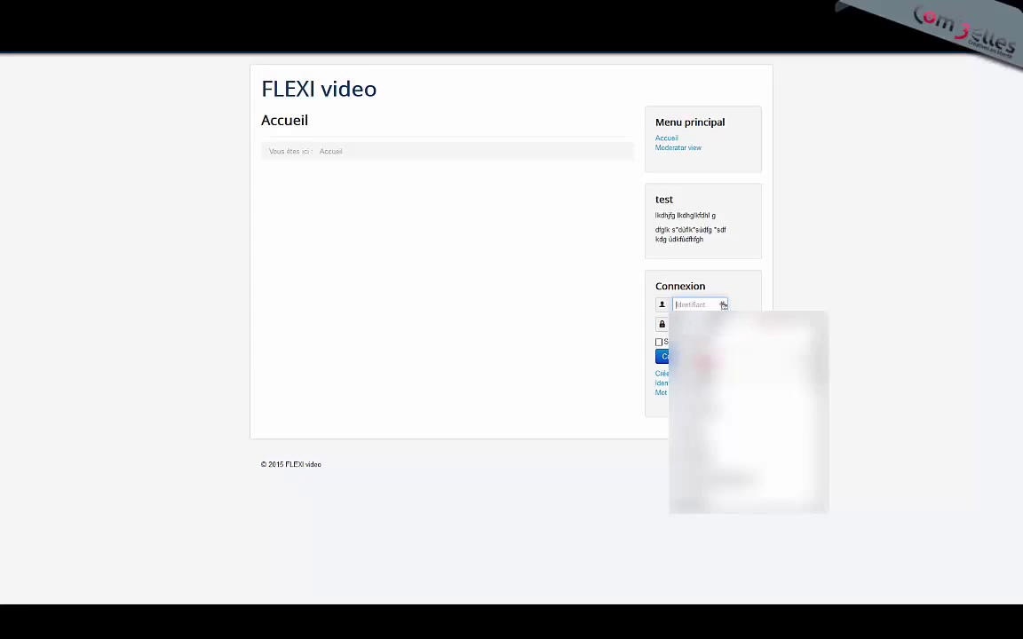
click(754, 355)
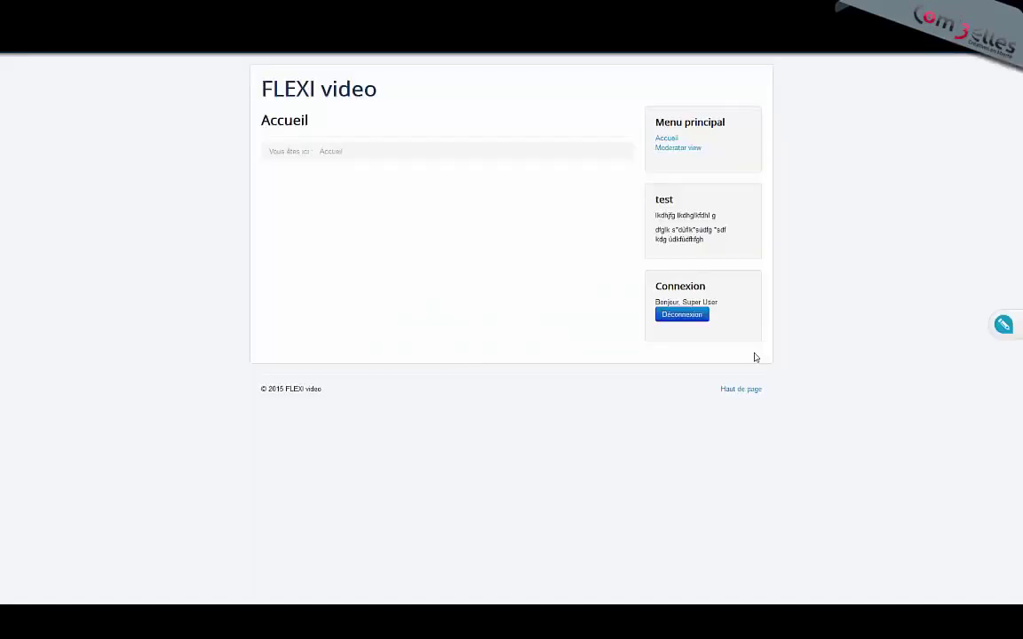
- Open the Moderator view page and examine the state options available for the Voiture renault item
click(692, 151)
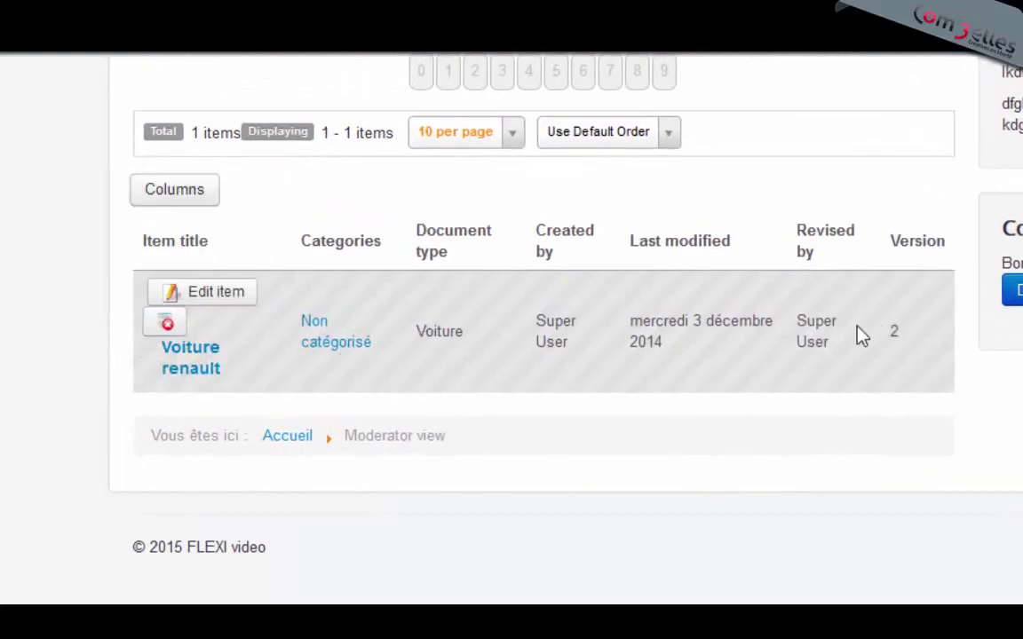
click(166, 323)
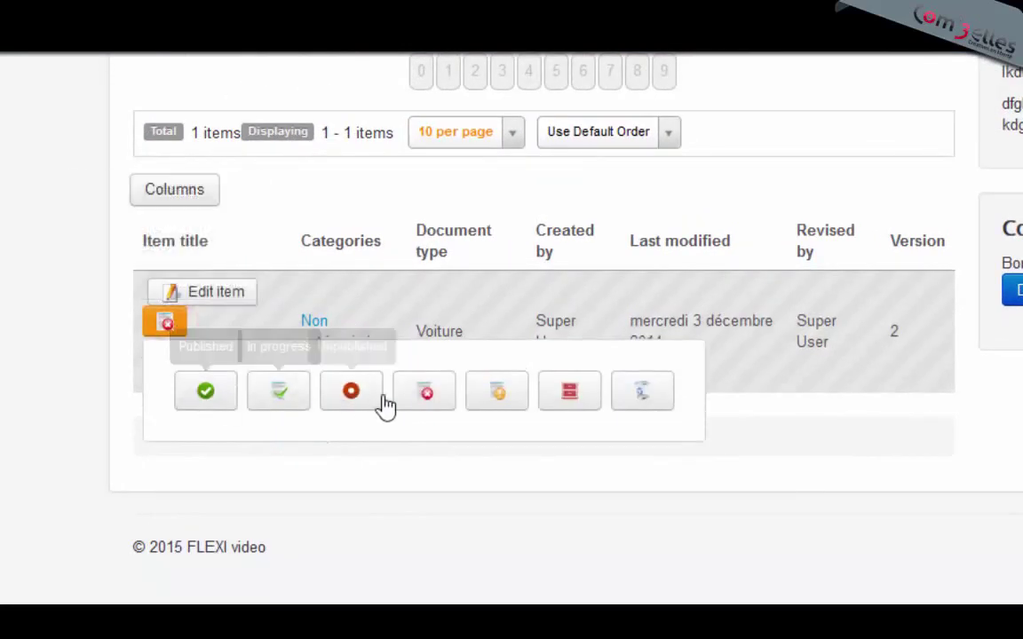
click(866, 469)
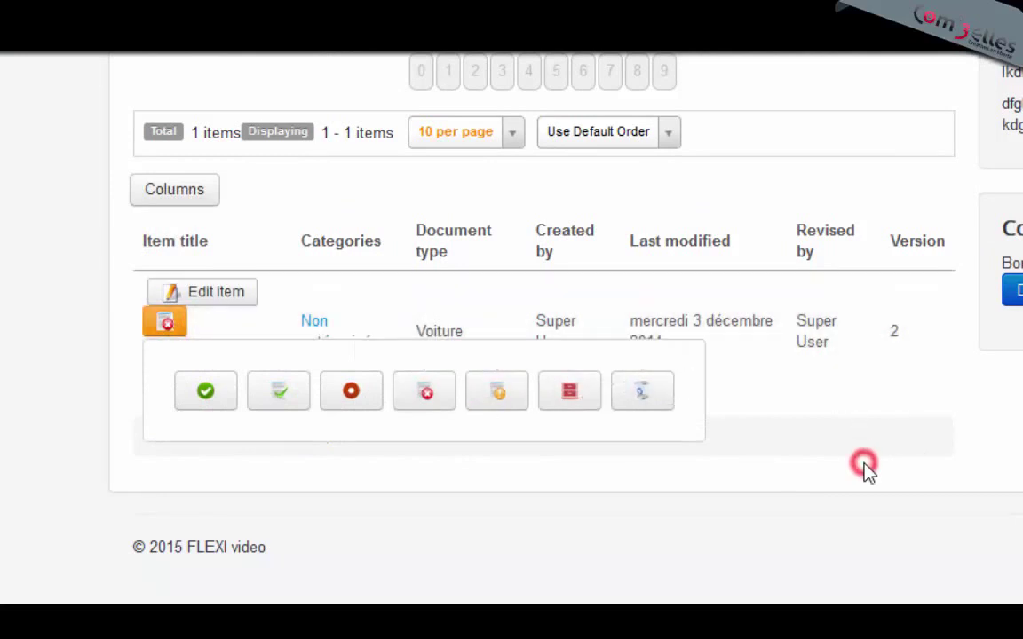
click(659, 192)
click(167, 323)
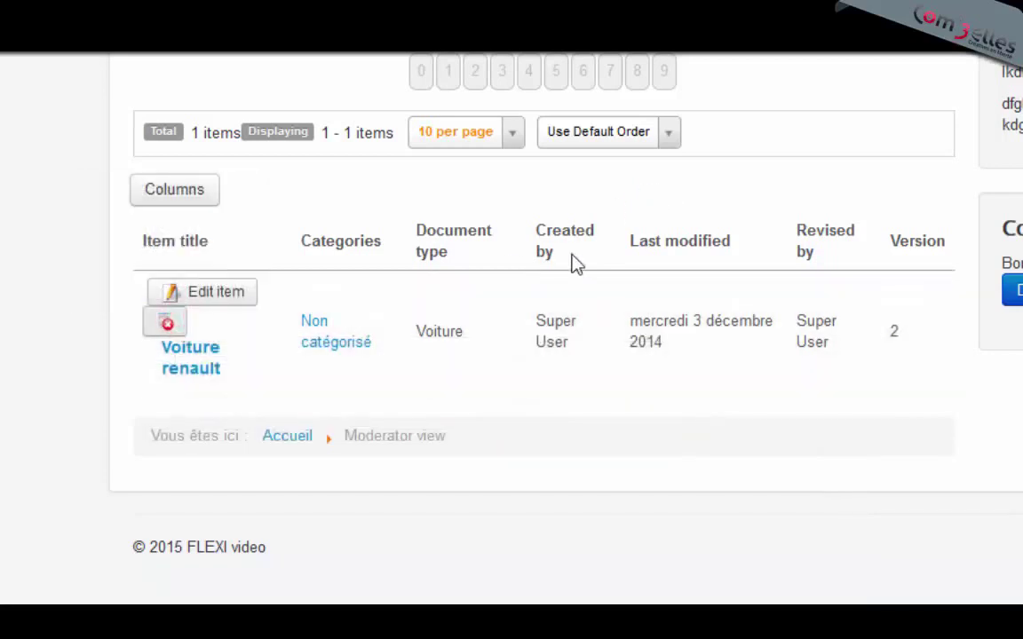